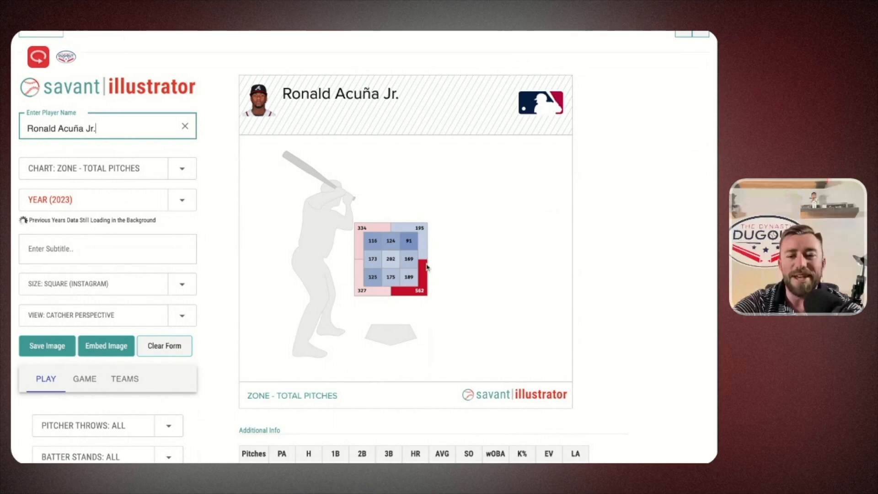
Switch Ronald Acuña Jr.'s chart type to Spray Heatmap, followed by Spray Chart
click(428, 280)
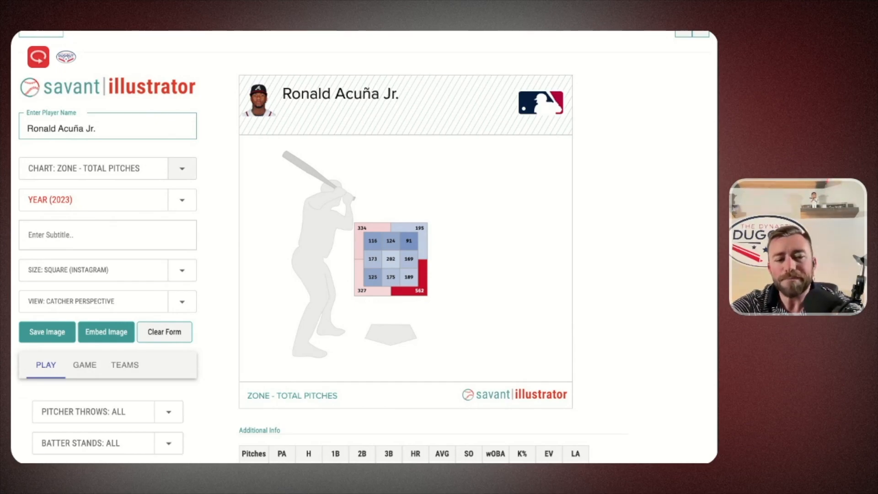
click(66, 315)
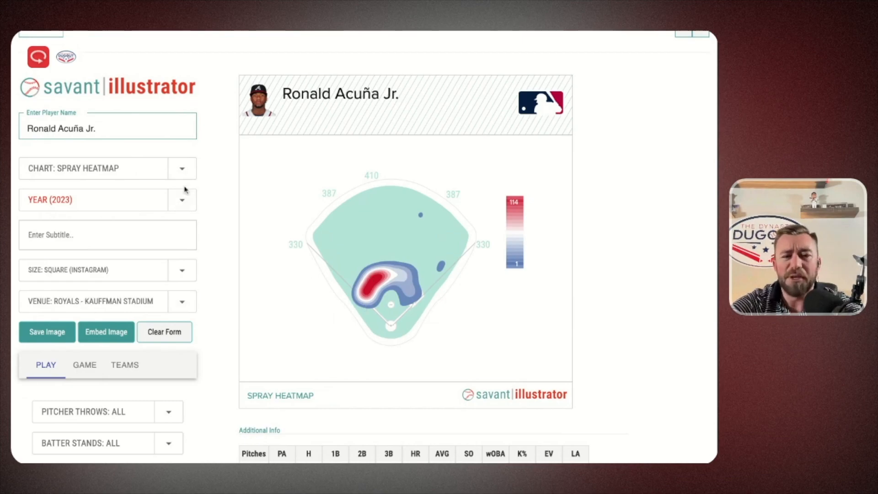
click(134, 158)
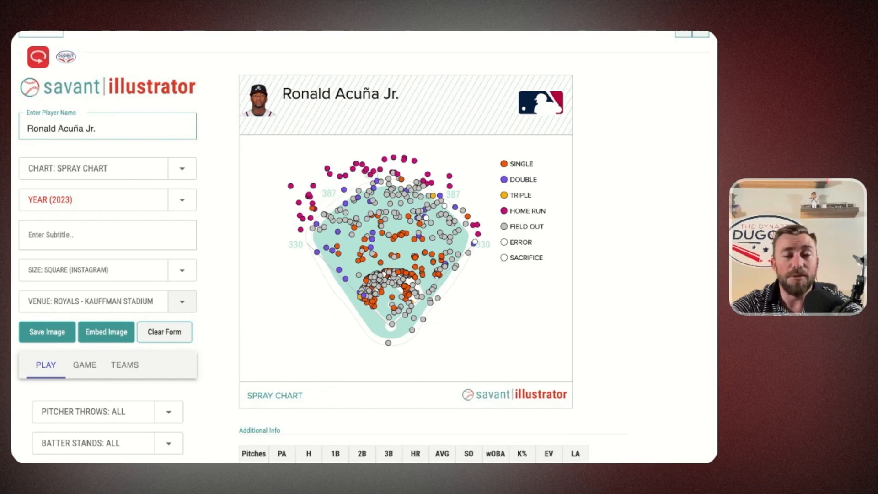
Replace the player with the batter Shohei Ohtani, searching the player names for "sho"
click(153, 128)
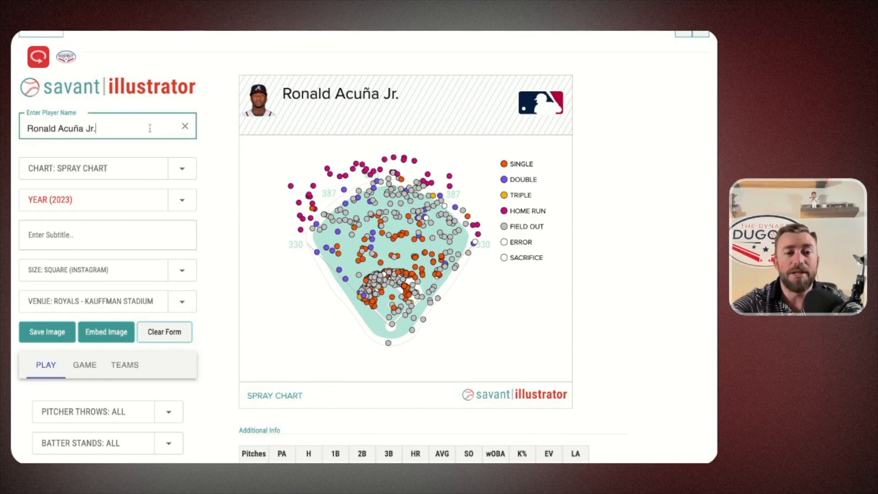
key(super+a)
text(shoohe)
key(BackSpace)
key(BackSpace)
key(BackSpace)
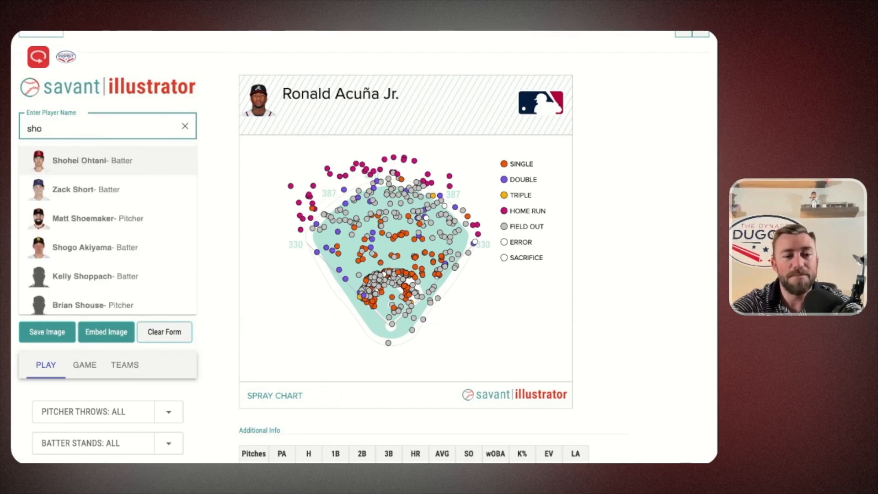
click(160, 156)
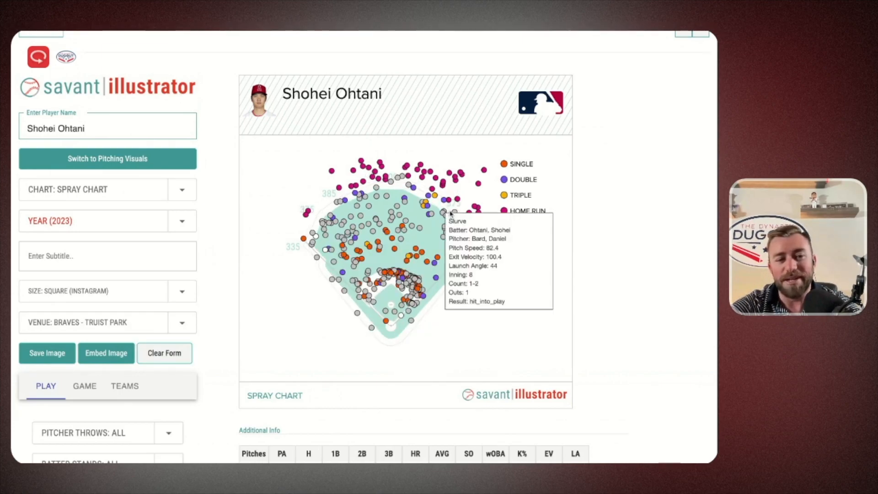
Overlay Ohtani's spray chart on Angels - Angel Stadium, followed by Yankees - Yankee Stadium
click(182, 329)
click(135, 271)
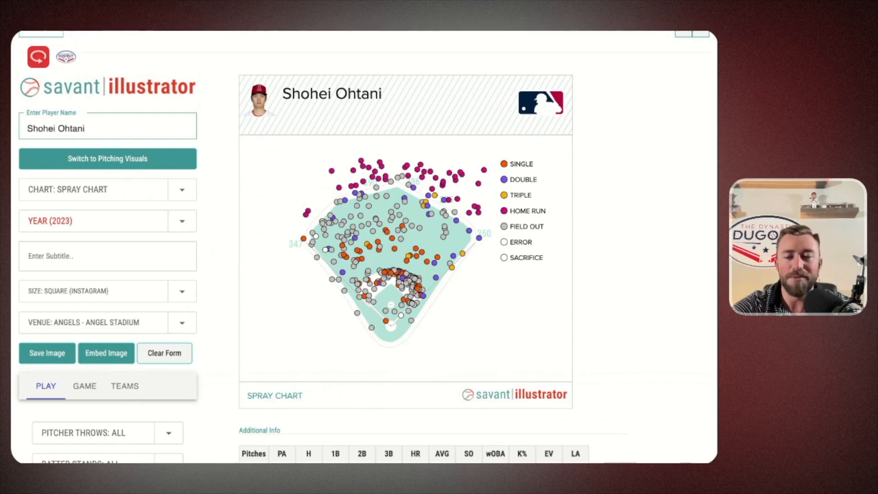
click(88, 453)
mouse_move(397, 274)
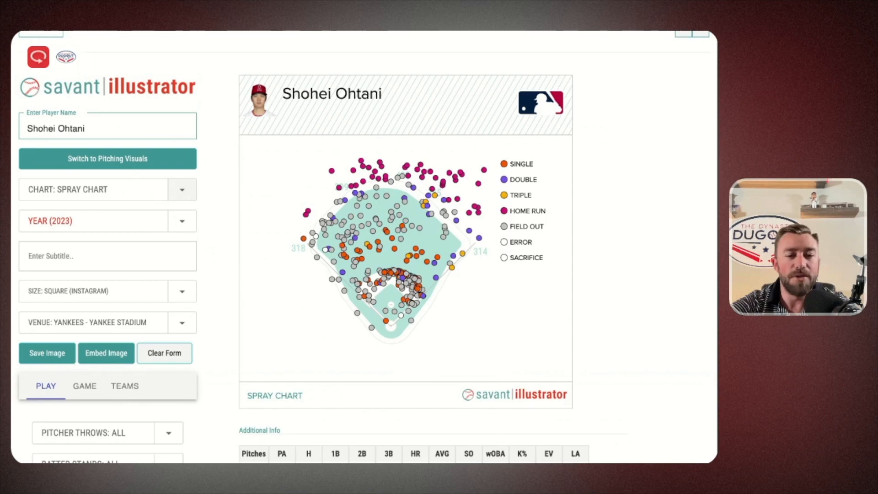
Switch Ohtani's chart type to Launch Angle, followed by Zone - Exit Velocity
click(78, 185)
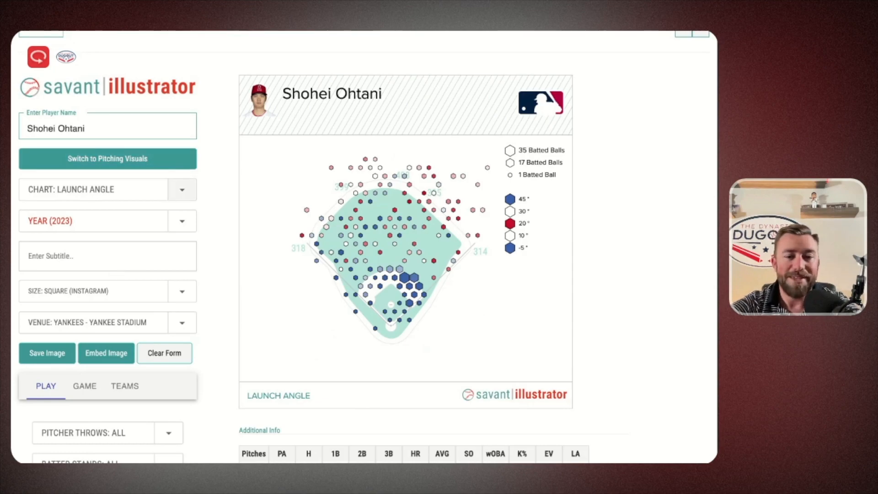
key(Down)
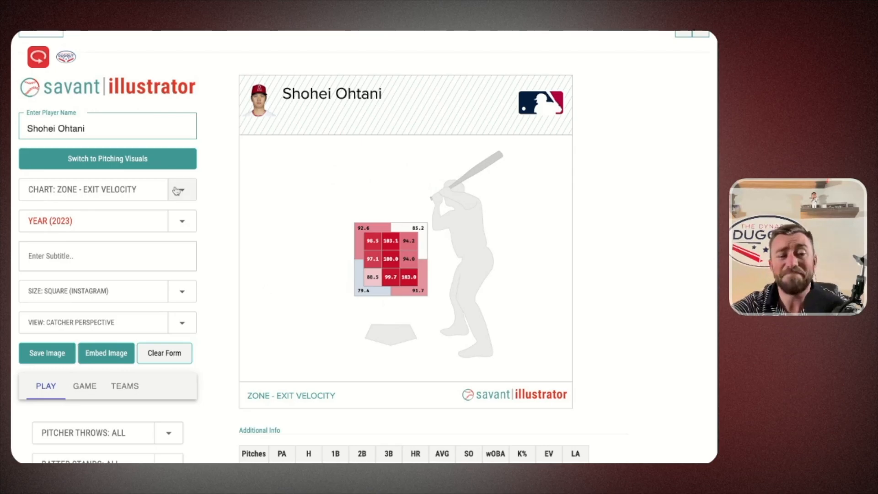
Switch to Ohtani's batting overview in TruMedia and set the heat map's stat to Swing Rate
scroll(177, 190, down, 1)
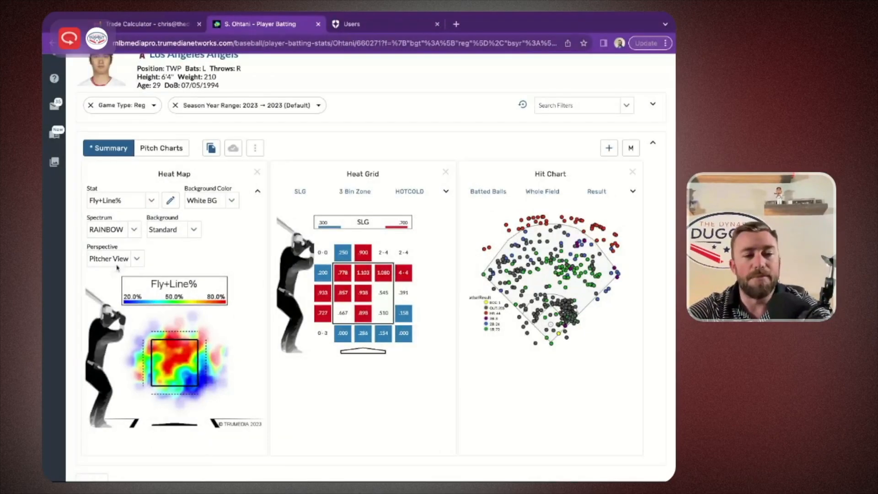
click(120, 200)
scroll(133, 274, down, 3)
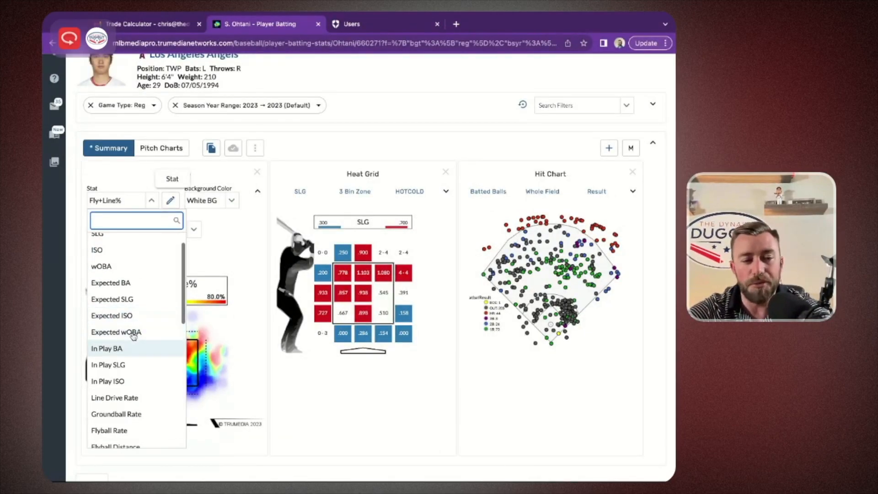
scroll(124, 366, up, 3)
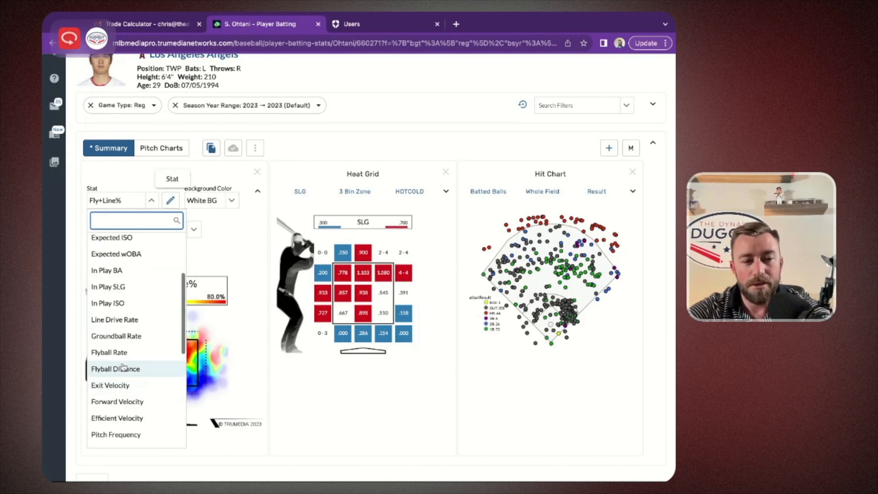
scroll(132, 320, up, 2)
scroll(133, 320, down, 4)
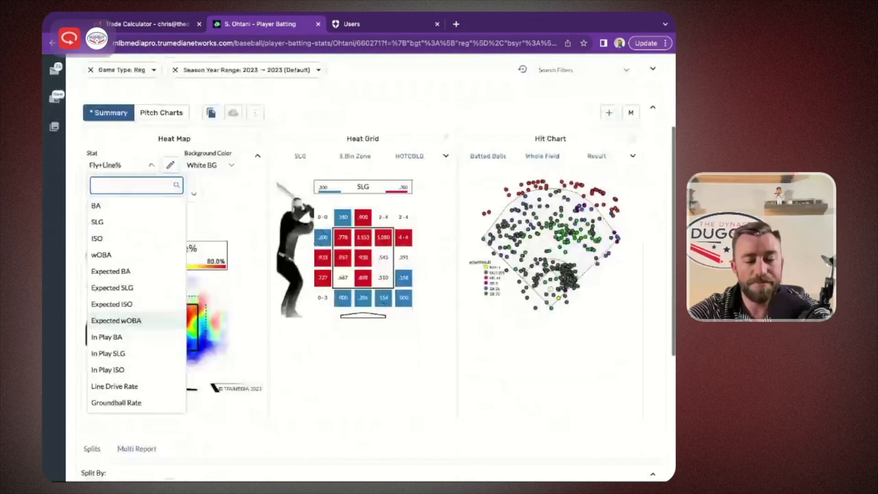
scroll(132, 275, down, 3)
scroll(132, 237, down, 4)
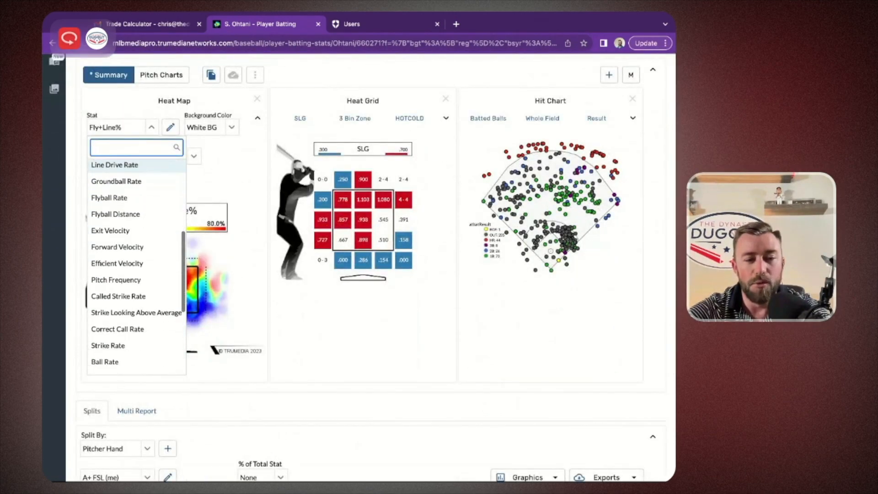
scroll(130, 256, down, 3)
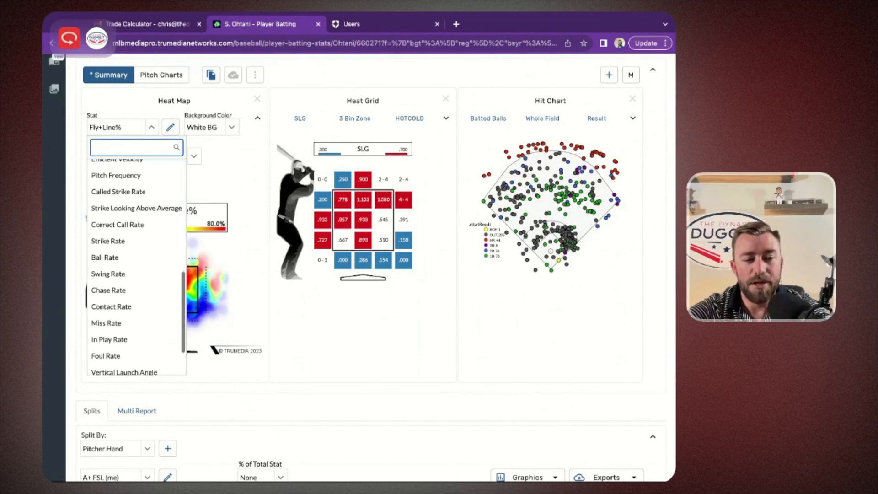
click(128, 277)
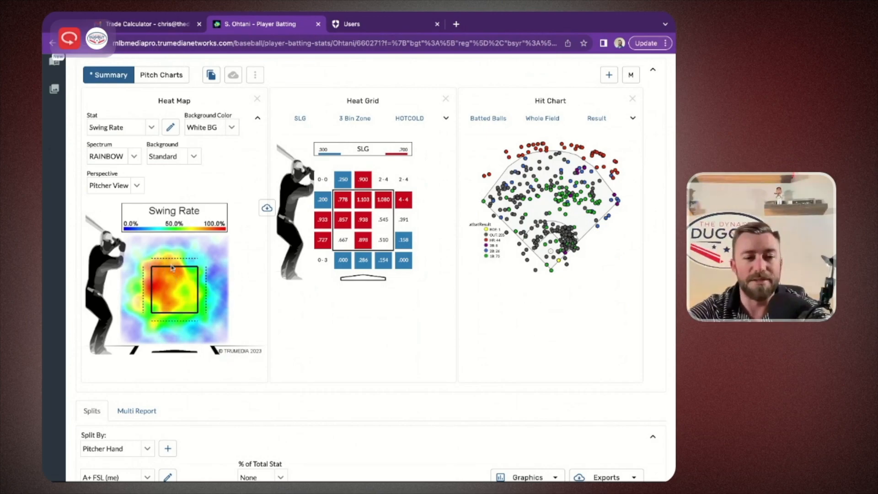
Set the stat of Ohtani's heat map to Pitch Frequency
click(152, 127)
scroll(130, 344, down, 5)
scroll(133, 344, down, 5)
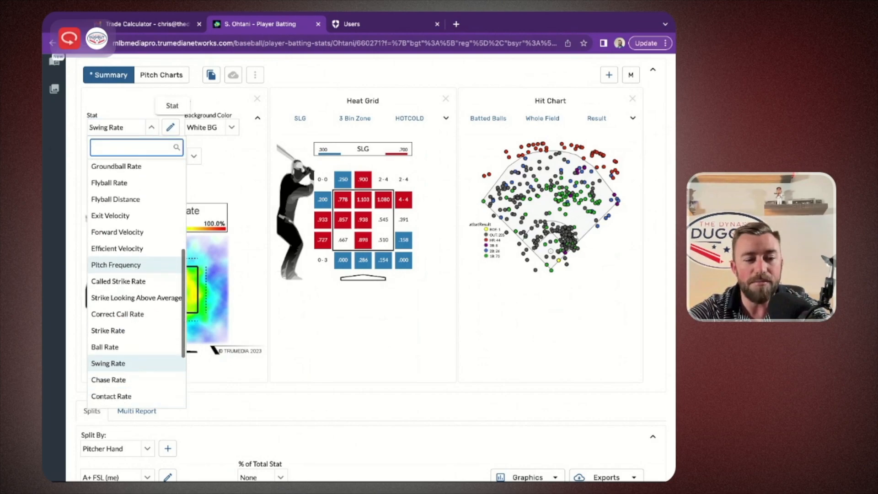
scroll(133, 344, down, 3)
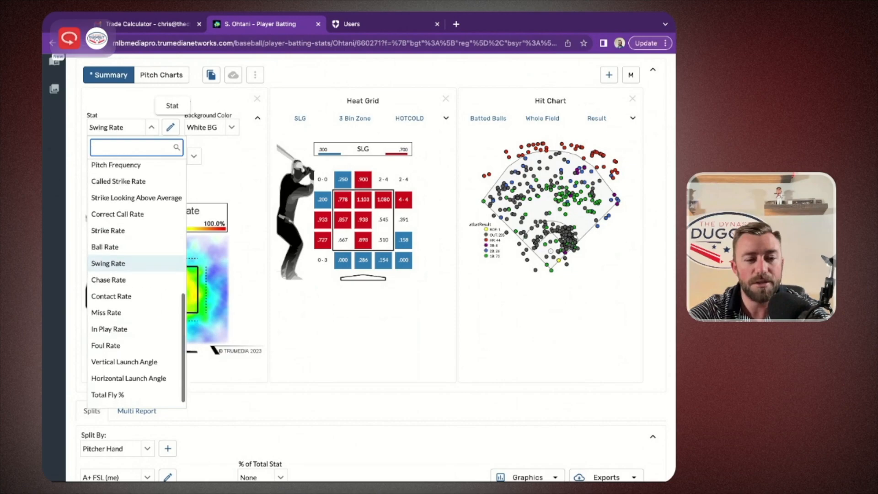
scroll(134, 343, up, 3)
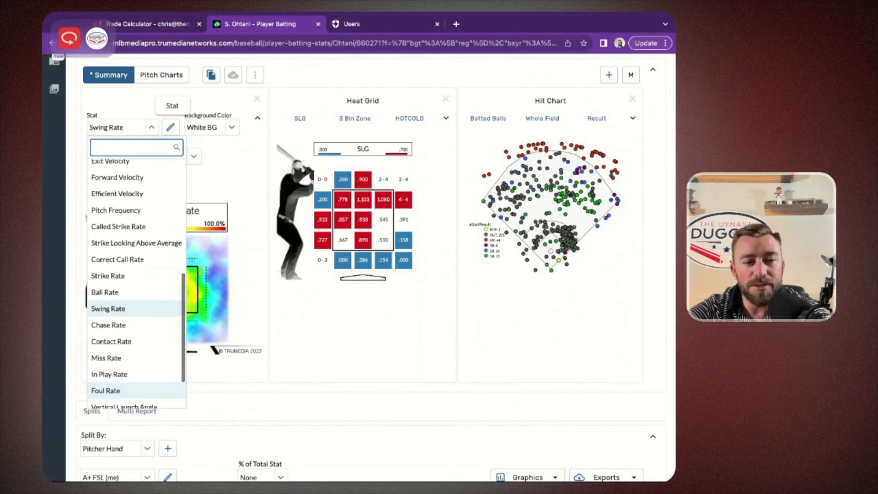
click(130, 216)
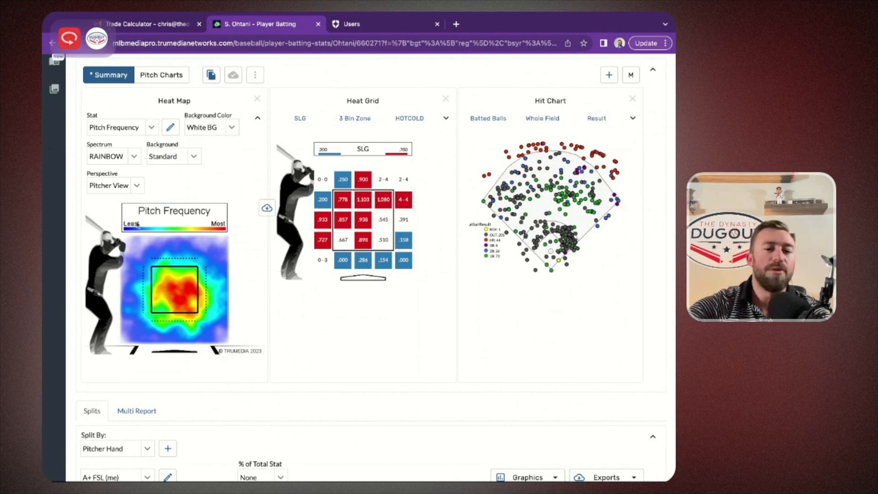
click(154, 132)
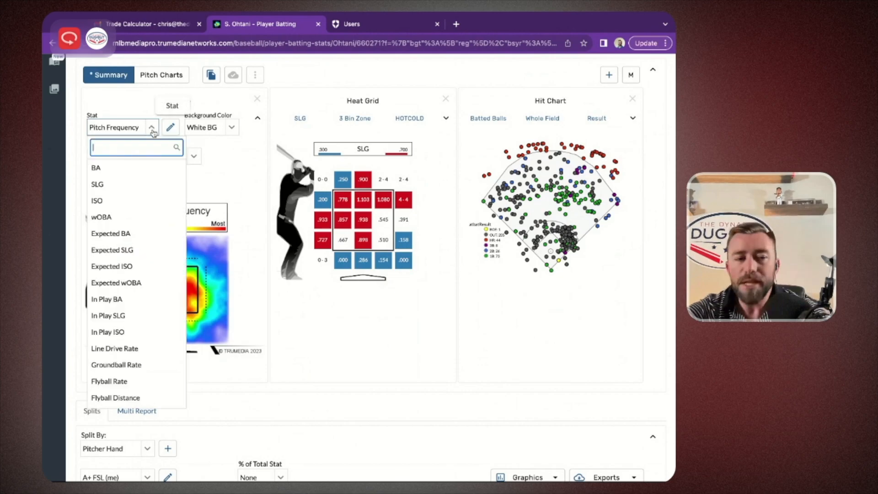
click(243, 194)
Search the site's players for "manz" and open Kyle Manzardo's batting page
scroll(243, 195, up, 1)
scroll(243, 194, up, 4)
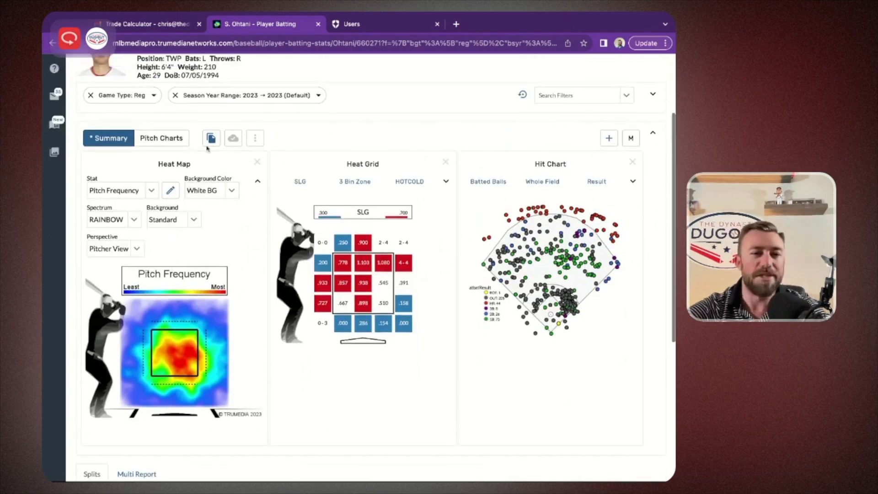
scroll(159, 129, down, 1)
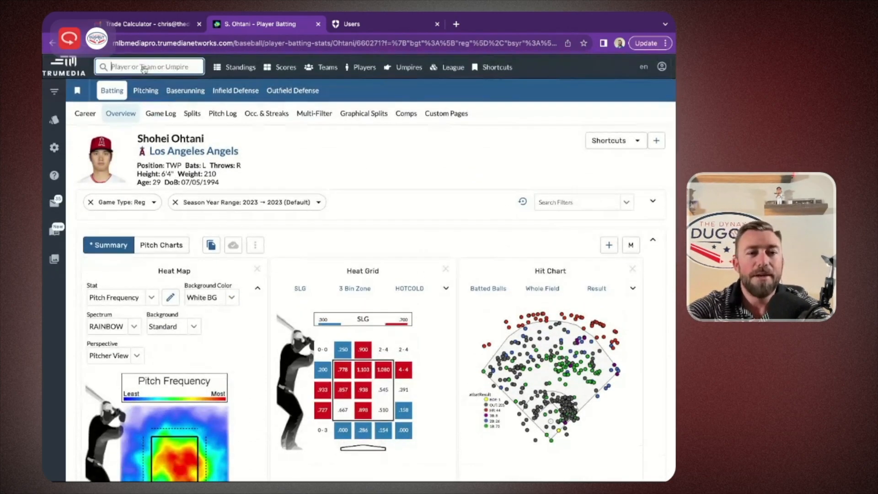
click(146, 68)
text(manx)
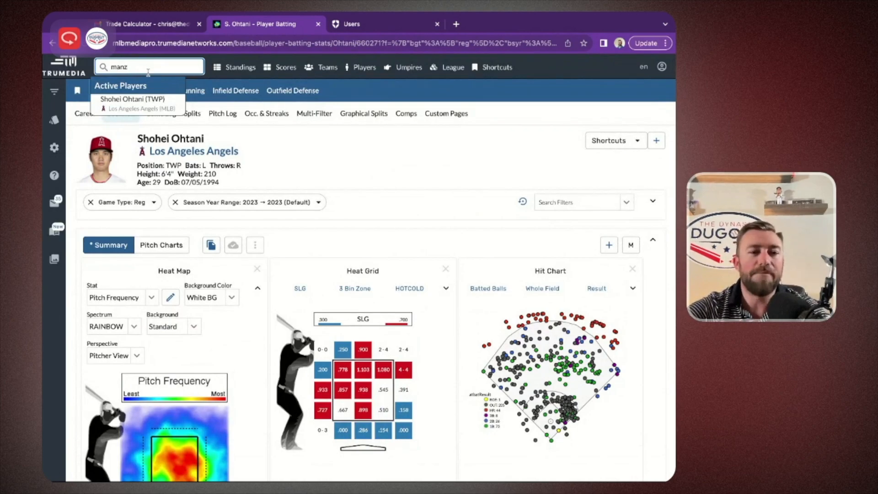
click(137, 143)
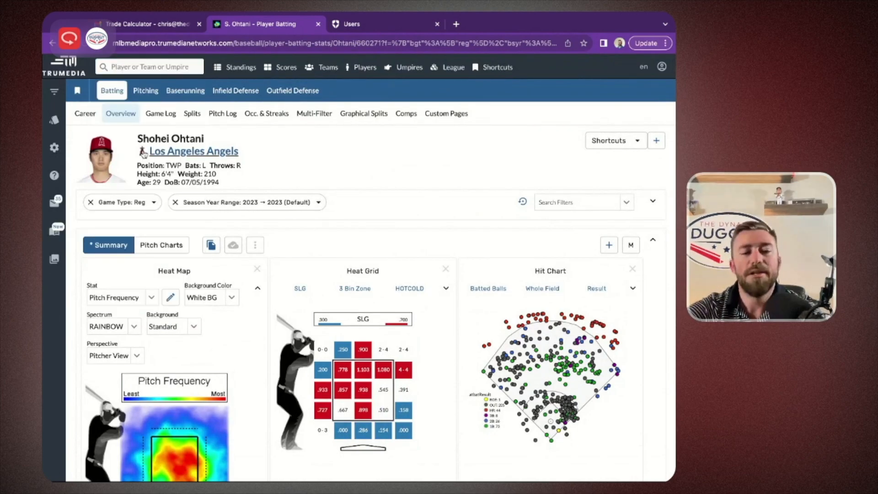
Set the stat of Manzardo's heat map to Swing Rate
scroll(182, 372, down, 2)
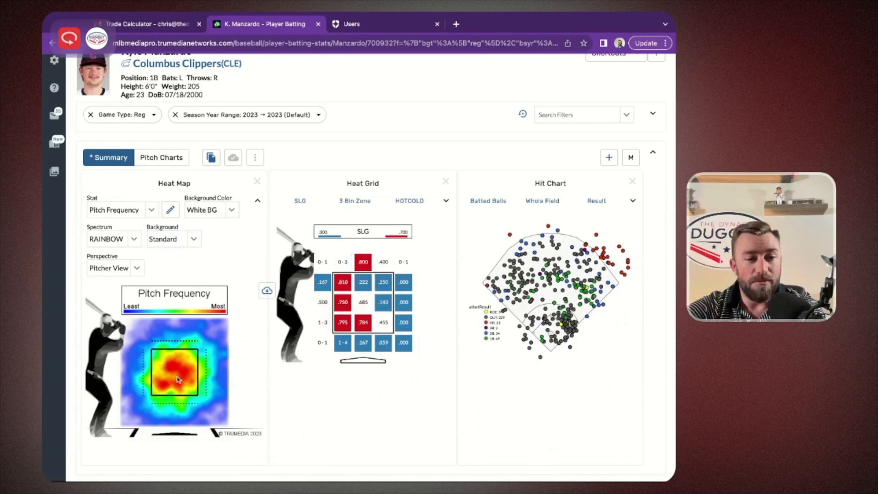
click(151, 210)
scroll(129, 347, down, 2)
scroll(130, 375, down, 4)
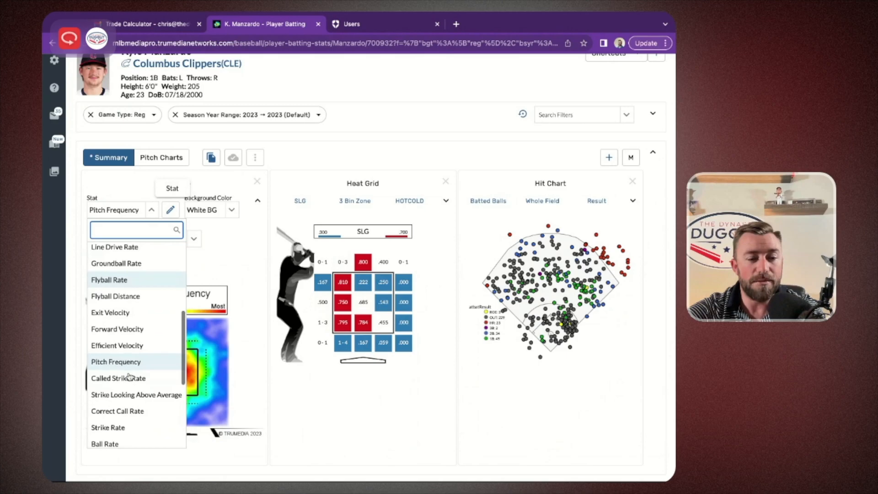
click(124, 392)
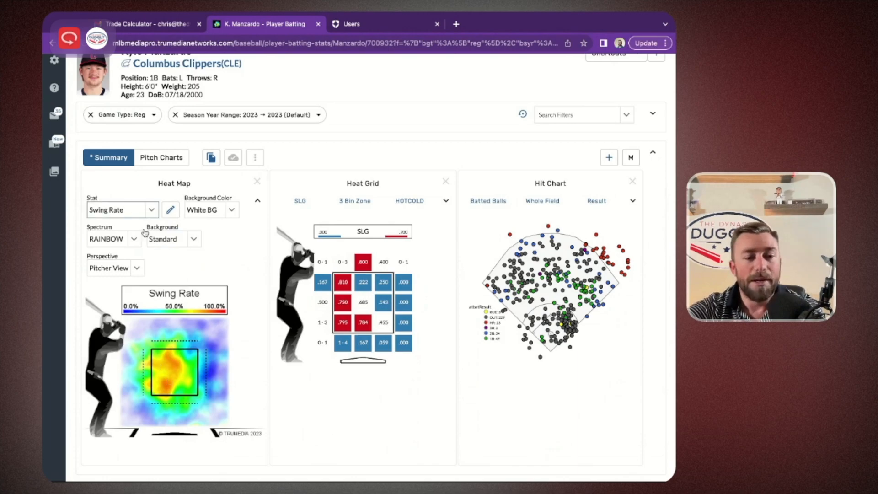
Set the stat of Manzardo's heat map to SLG
click(127, 213)
click(120, 268)
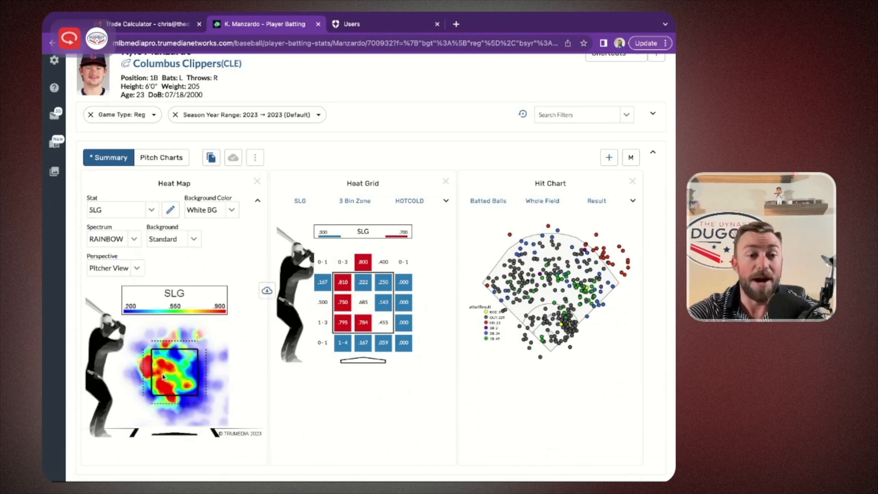
click(148, 211)
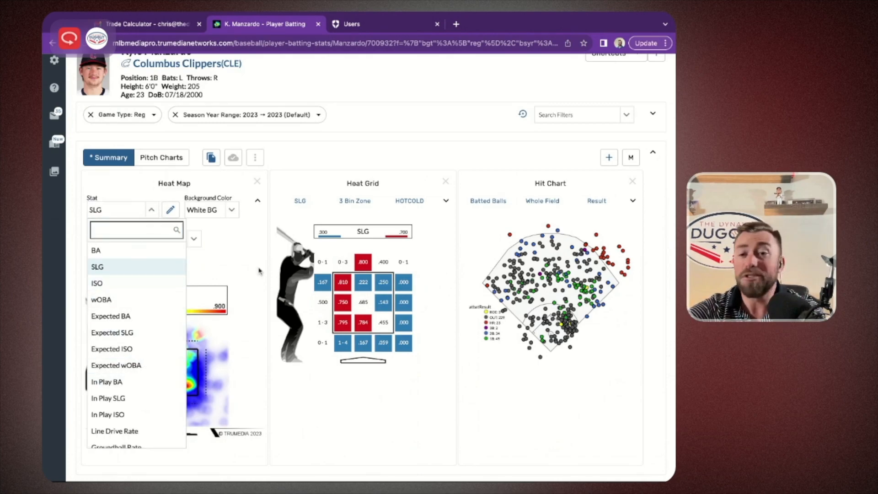
click(152, 209)
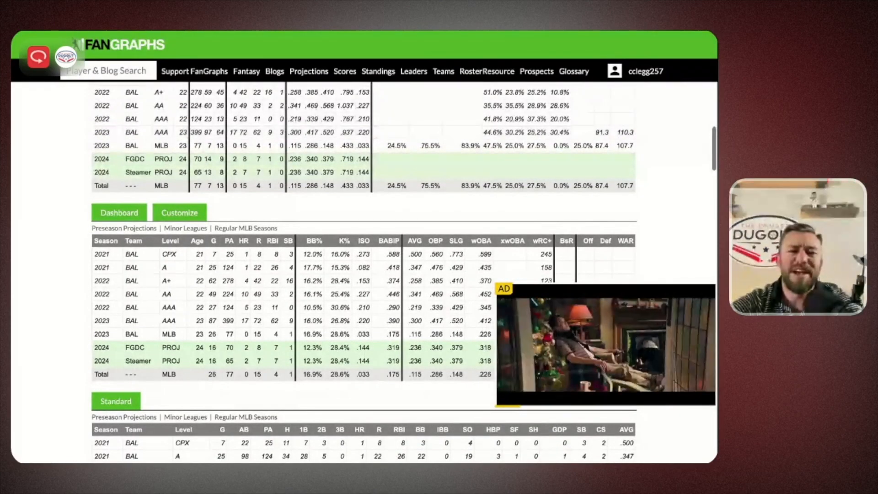
Switch to FanGraphs, open a suggested major league batter's page from the player search, and go to the Player Graphs section
click(113, 73)
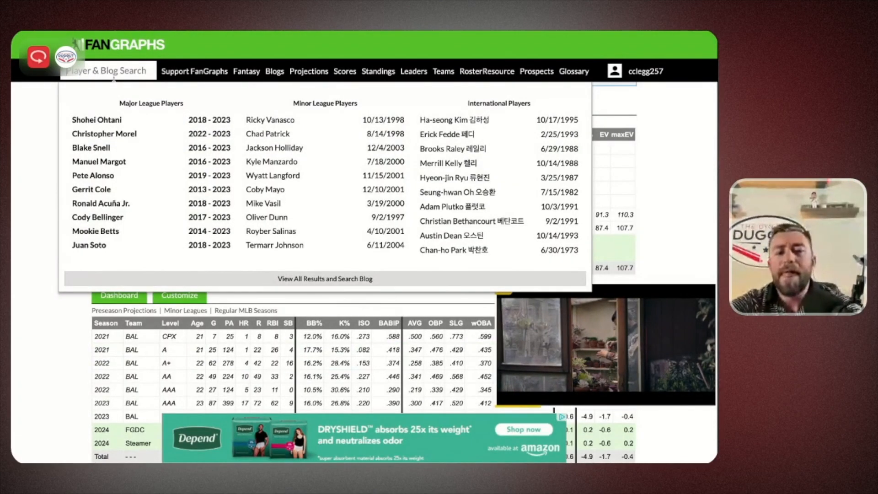
click(114, 177)
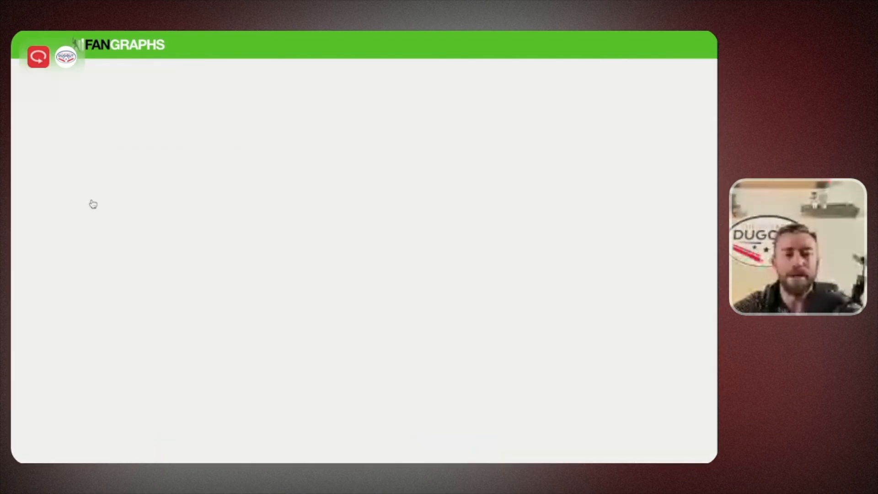
scroll(260, 217, down, 4)
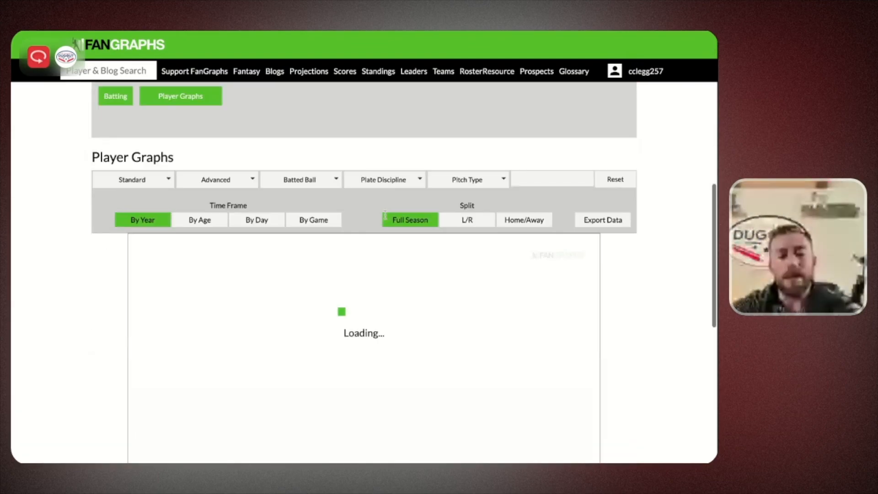
Switch Pete Alonso's wOBA graph to the by-game time frame and examine the 15-game rolling line across 2021-2023
scroll(265, 134, down, 1)
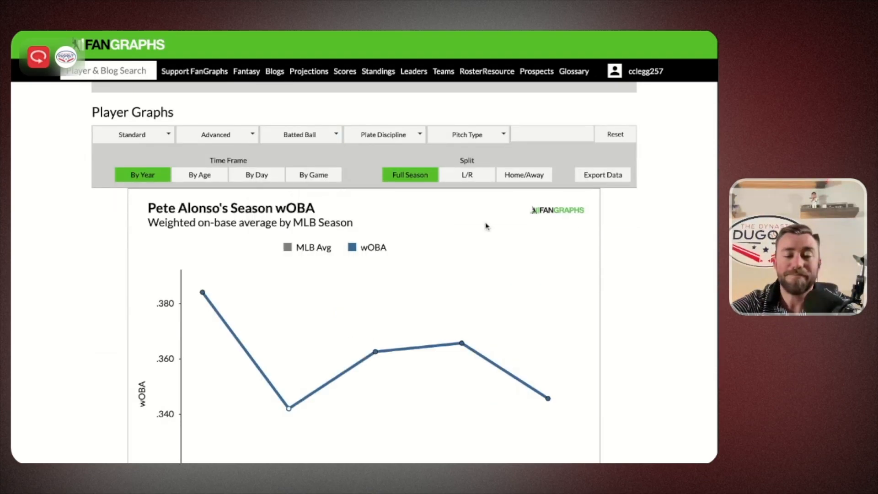
scroll(487, 226, down, 2)
scroll(224, 167, up, 1)
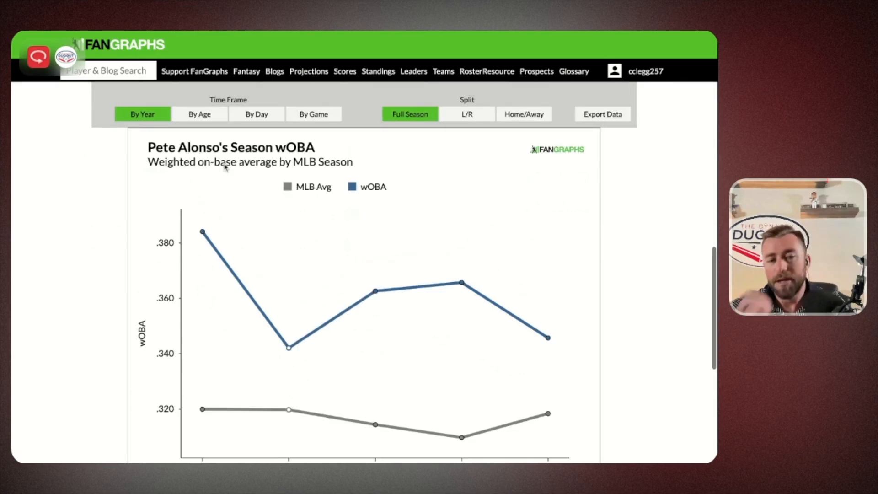
scroll(225, 167, up, 1)
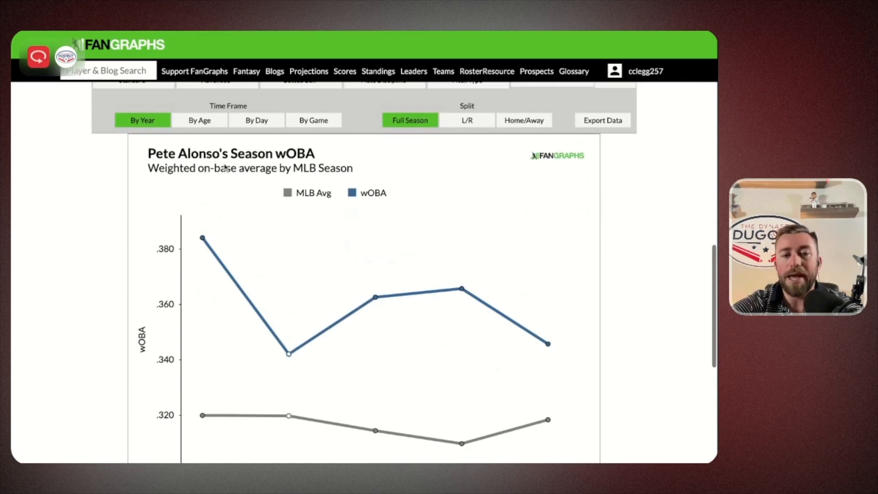
scroll(225, 167, up, 2)
click(313, 186)
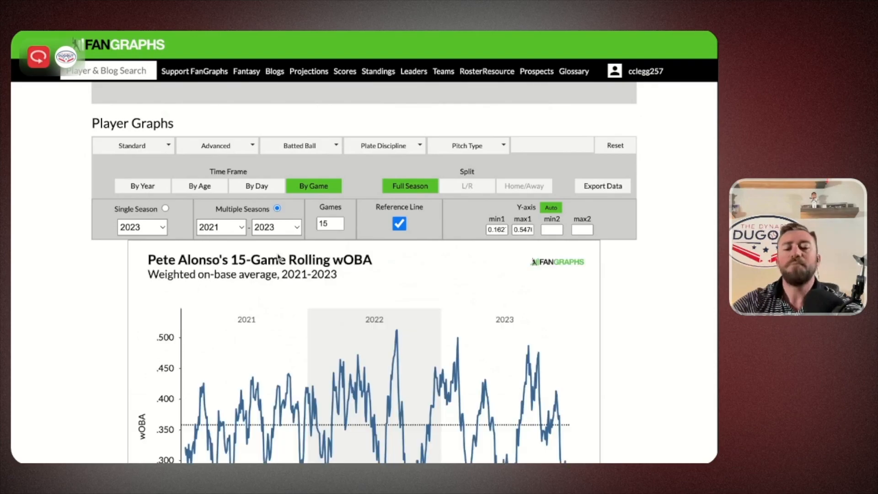
scroll(326, 280, down, 3)
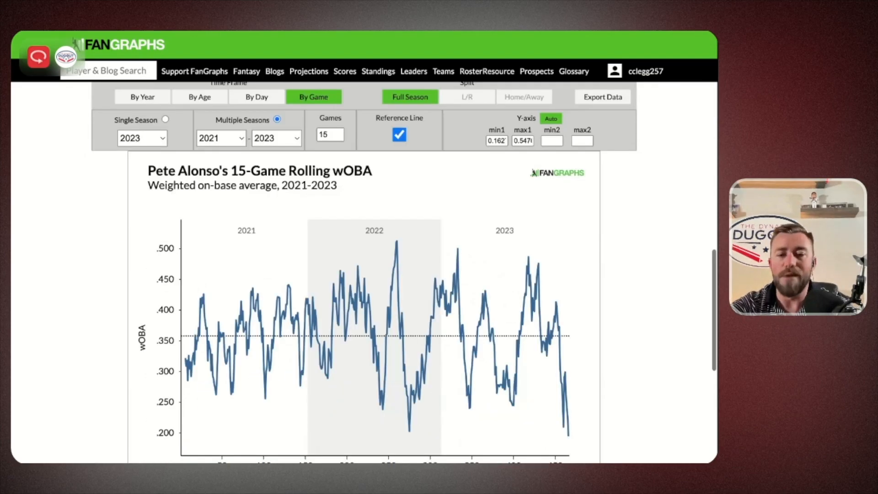
scroll(327, 279, up, 1)
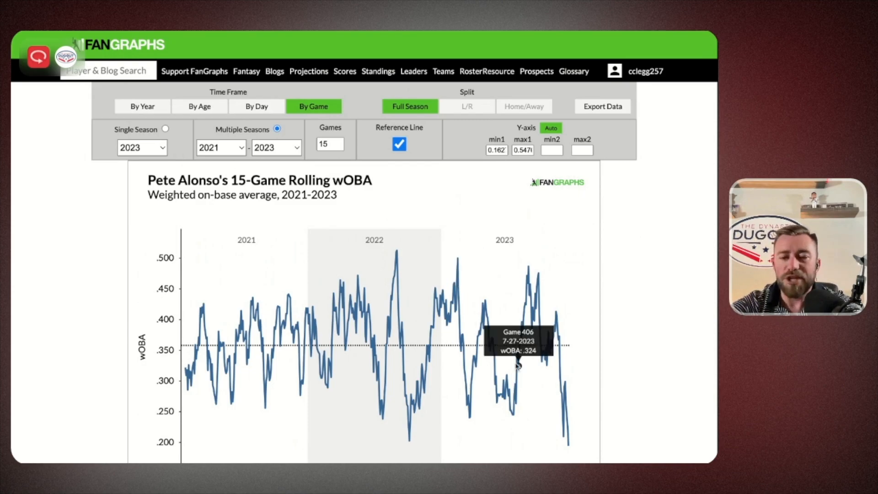
scroll(366, 274, down, 2)
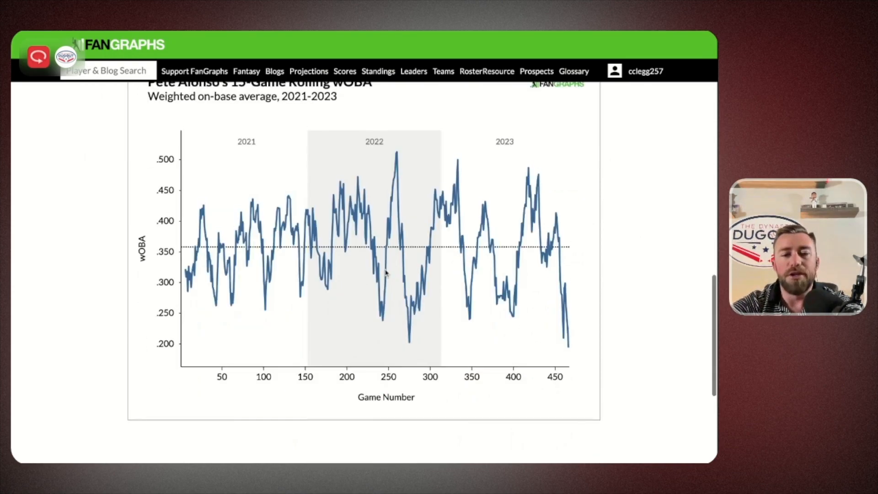
Add the plate discipline stats O-Swing%, Z-Contact% and Contact% to Alonso's rolling wOBA graph
scroll(209, 172, up, 3)
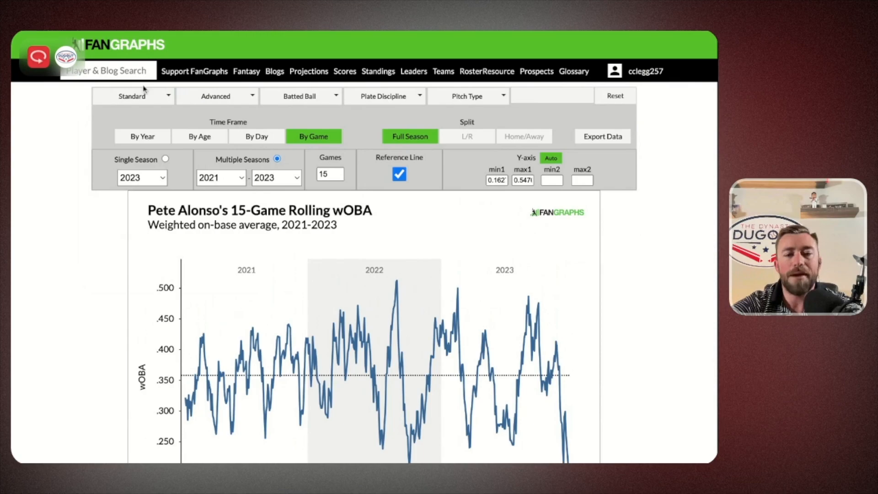
click(165, 96)
click(211, 96)
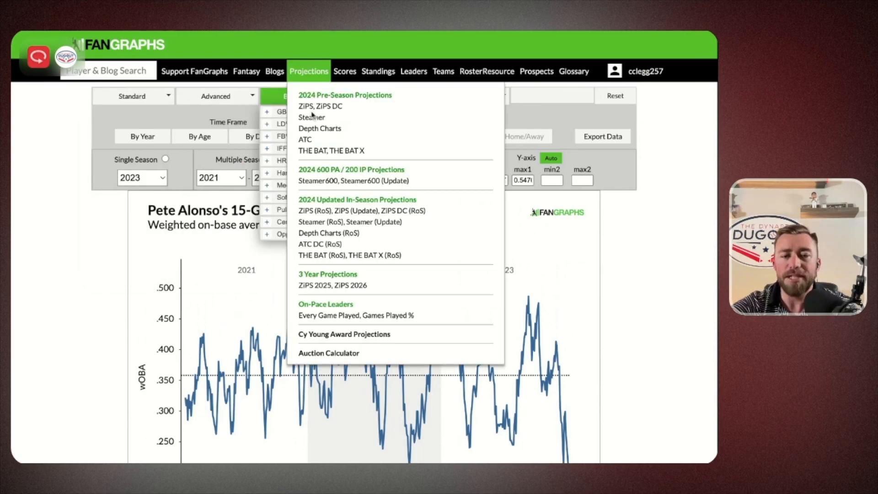
click(392, 102)
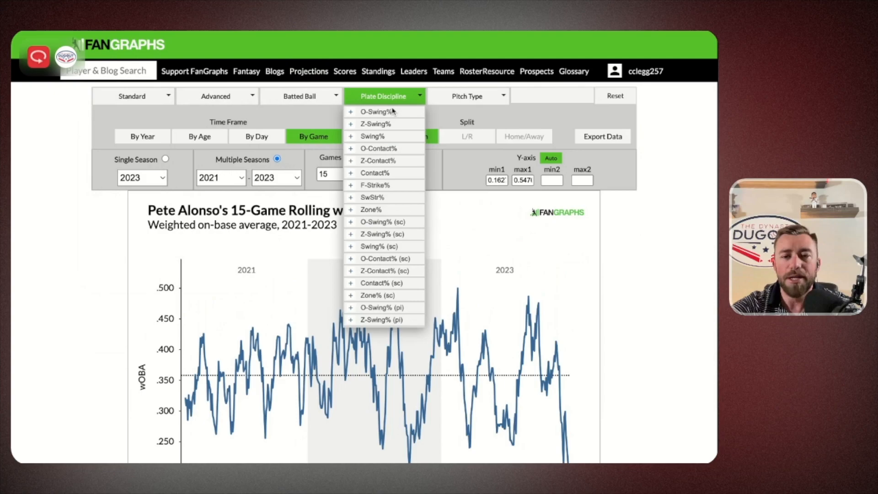
click(352, 112)
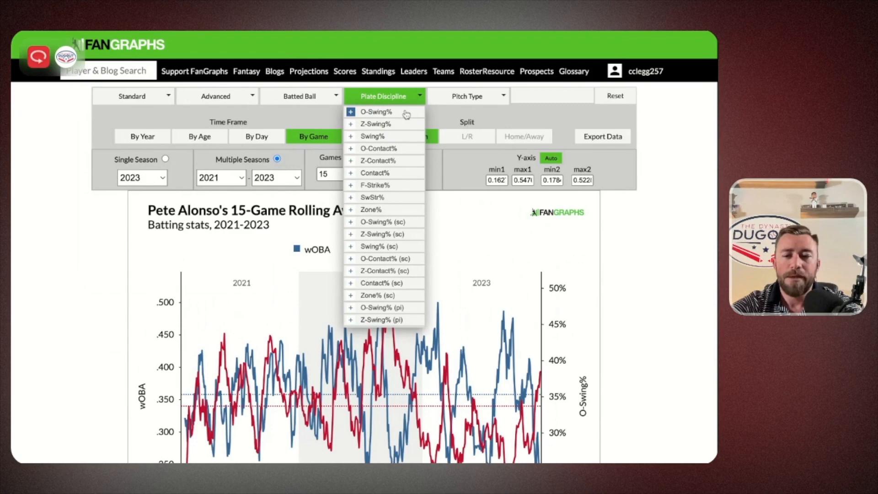
click(351, 161)
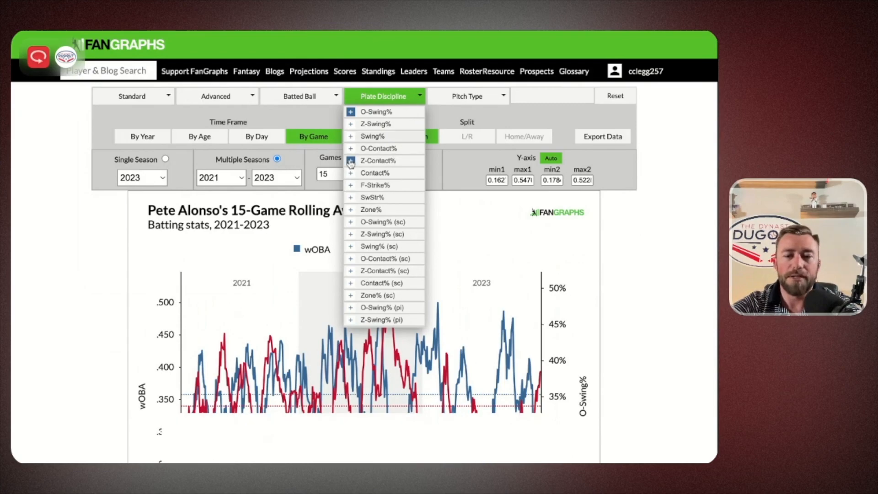
click(351, 173)
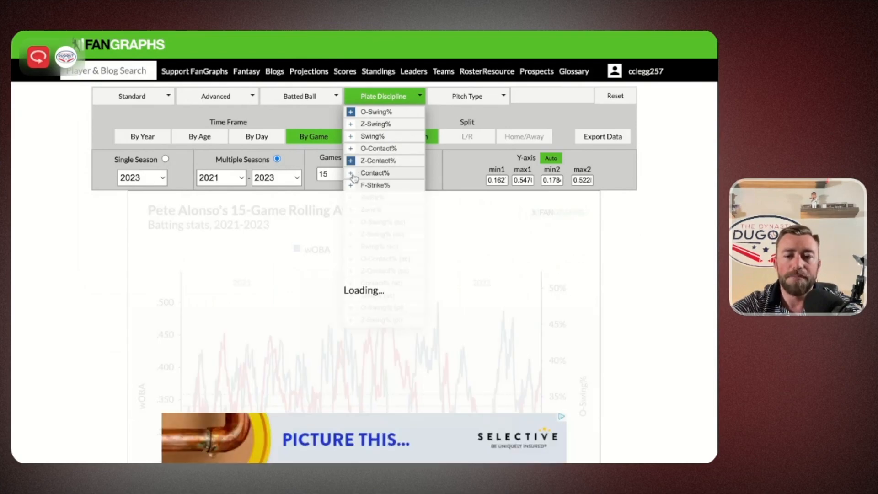
scroll(414, 160, down, 1)
scroll(414, 159, down, 1)
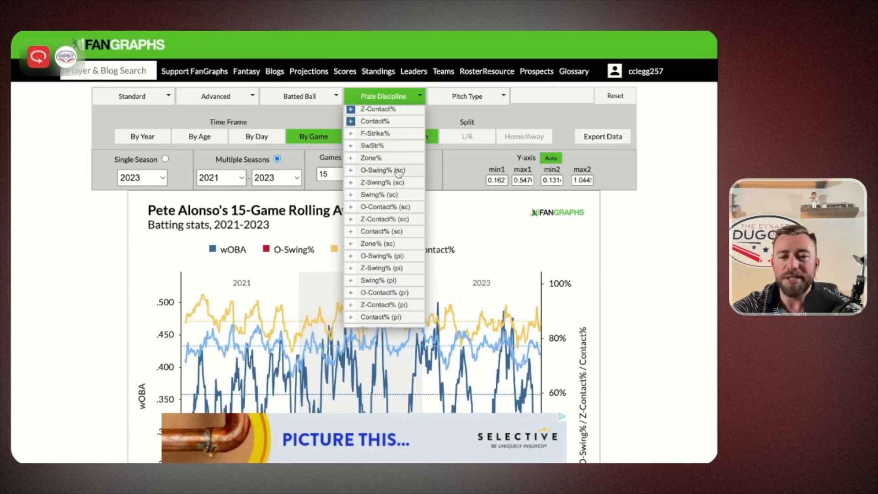
mouse_move(305, 103)
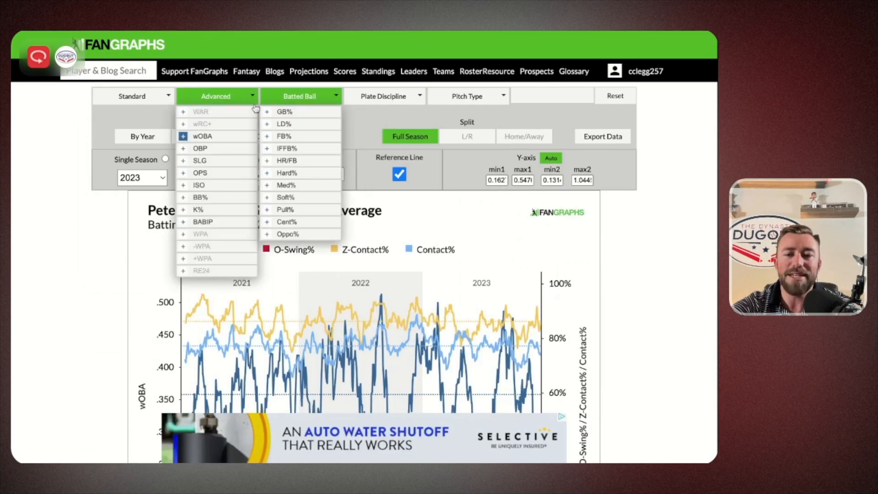
mouse_move(217, 105)
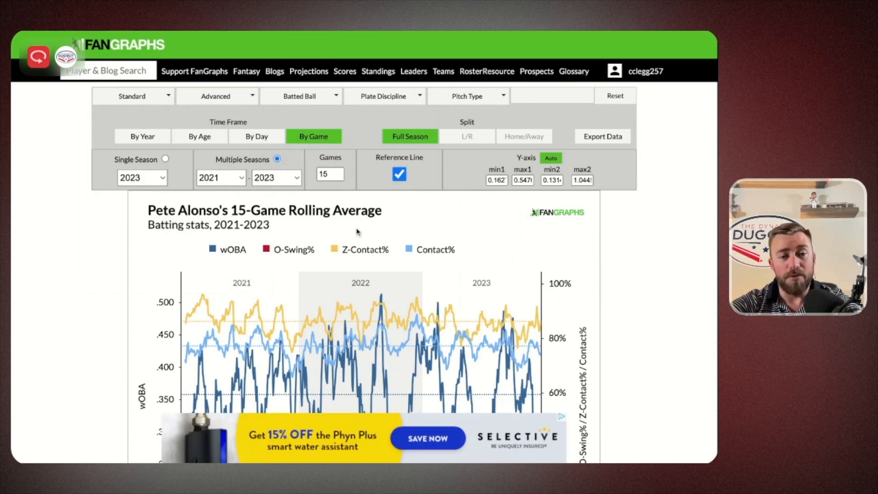
Limit the rolling average graph to the single season 2023 and inspect its wOBA line
click(165, 159)
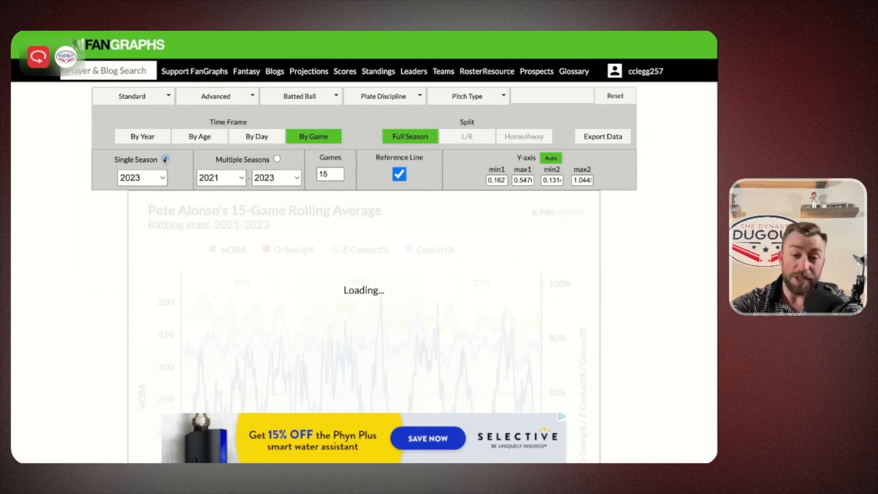
scroll(442, 219, down, 3)
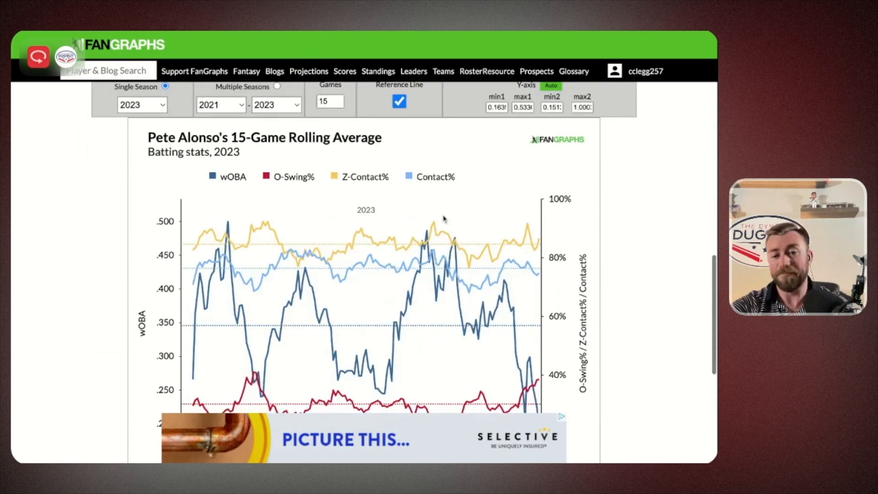
mouse_move(441, 219)
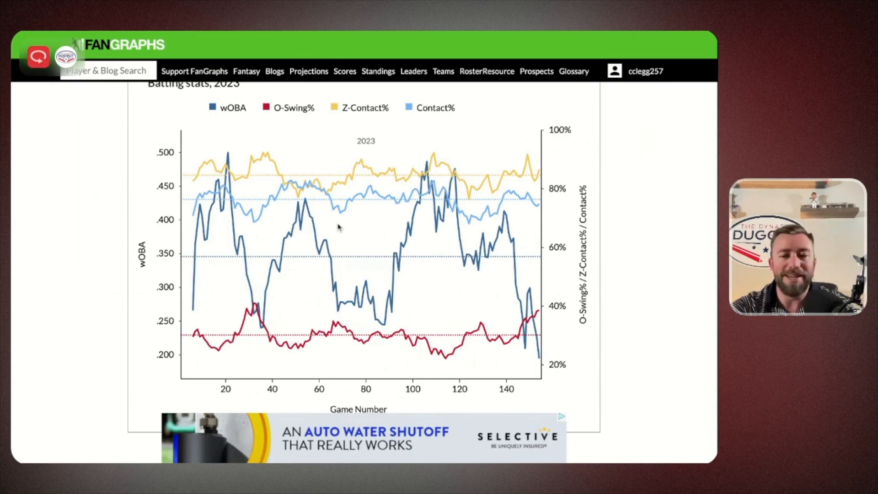
mouse_move(301, 232)
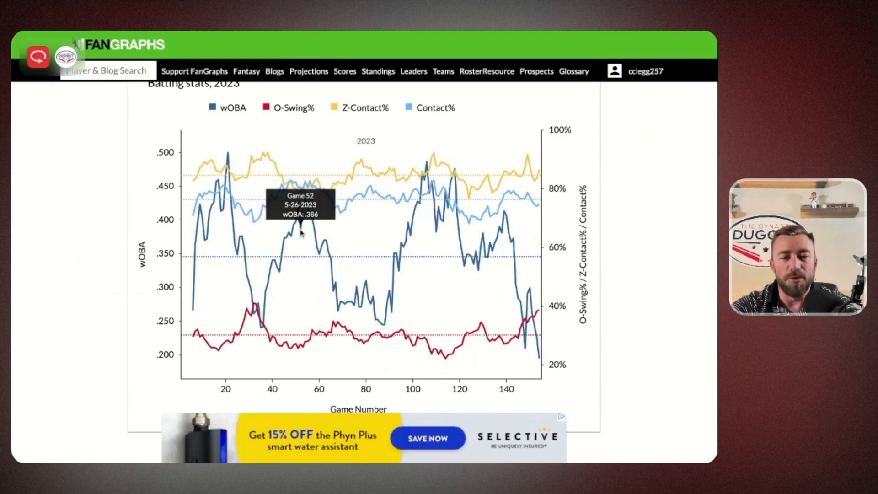
Remove wOBA from the graph so only the plate discipline stats are plotted
scroll(301, 233, up, 4)
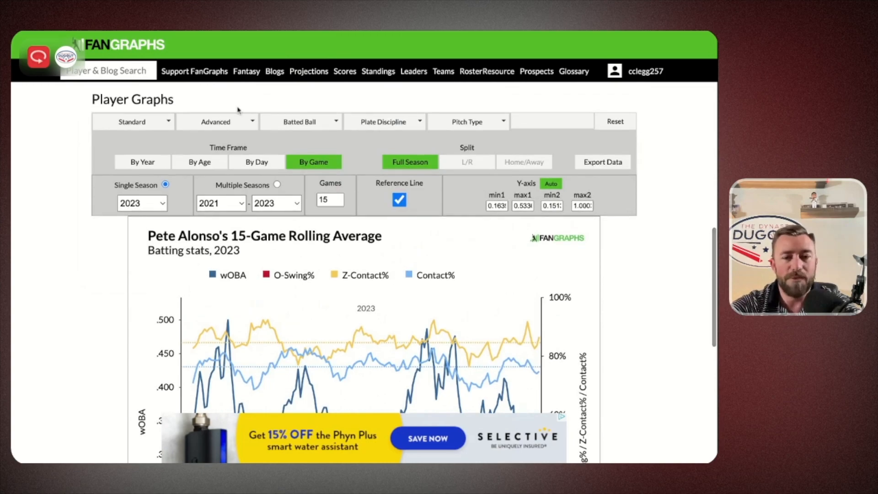
click(224, 121)
click(206, 161)
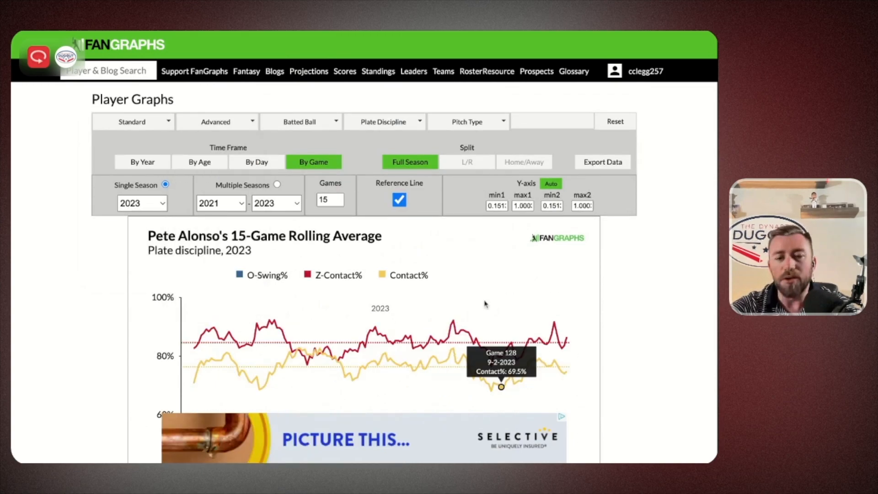
Examine the 2023 rolling trends of Alonso's O-Swing%, Z-Contact% and Contact% against their reference lines
scroll(485, 304, down, 3)
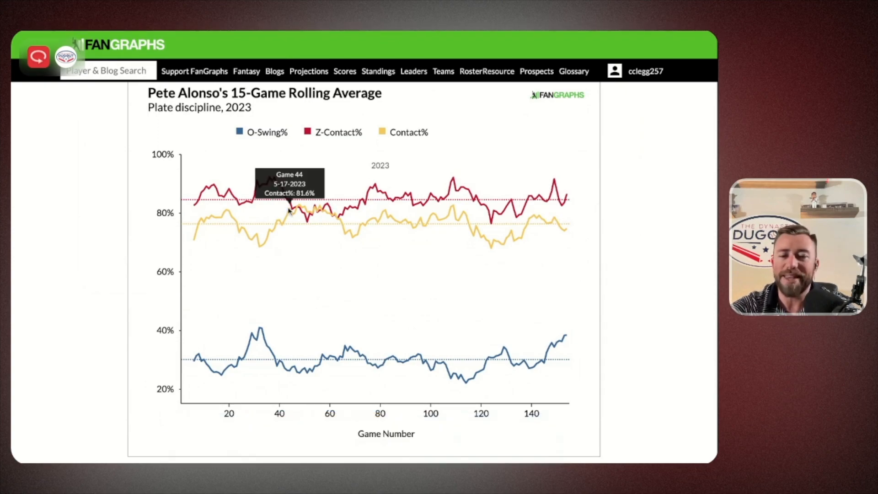
mouse_move(196, 231)
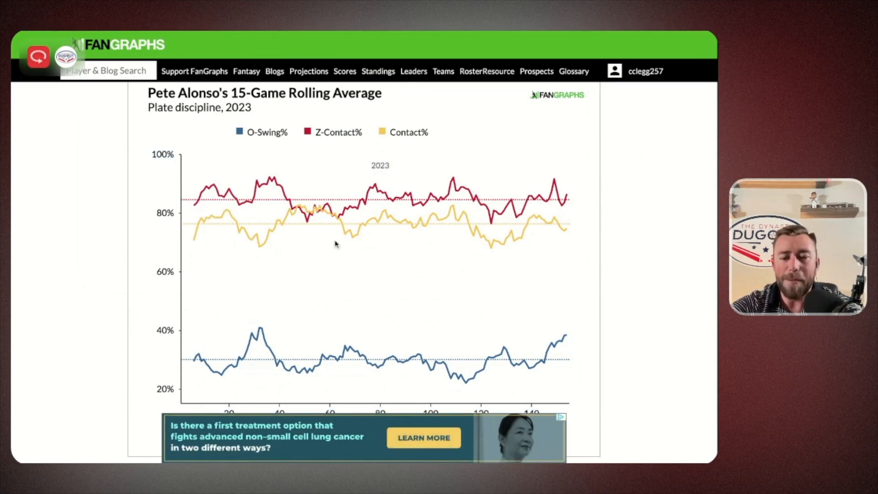
scroll(336, 244, up, 1)
scroll(336, 244, down, 2)
mouse_move(432, 345)
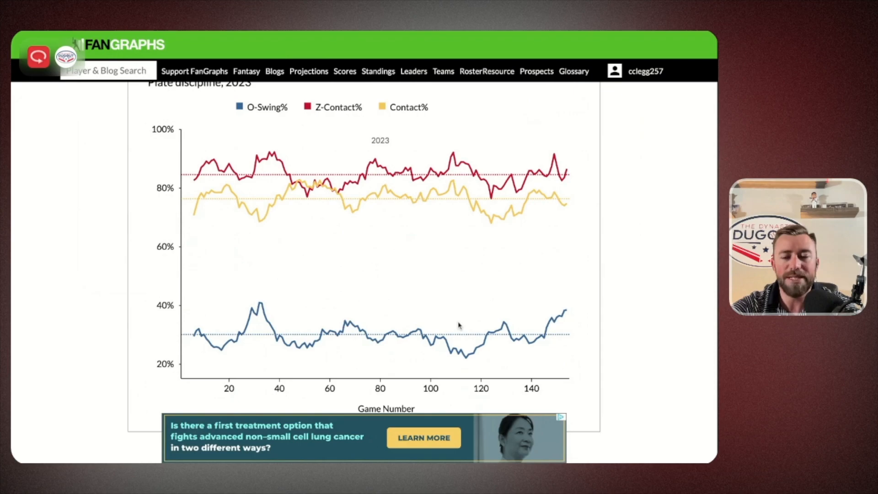
scroll(446, 344, up, 3)
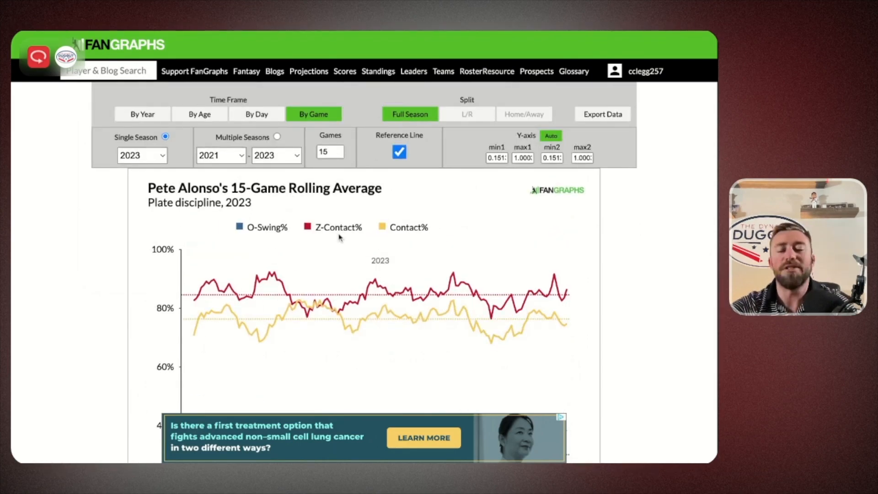
scroll(339, 236, down, 3)
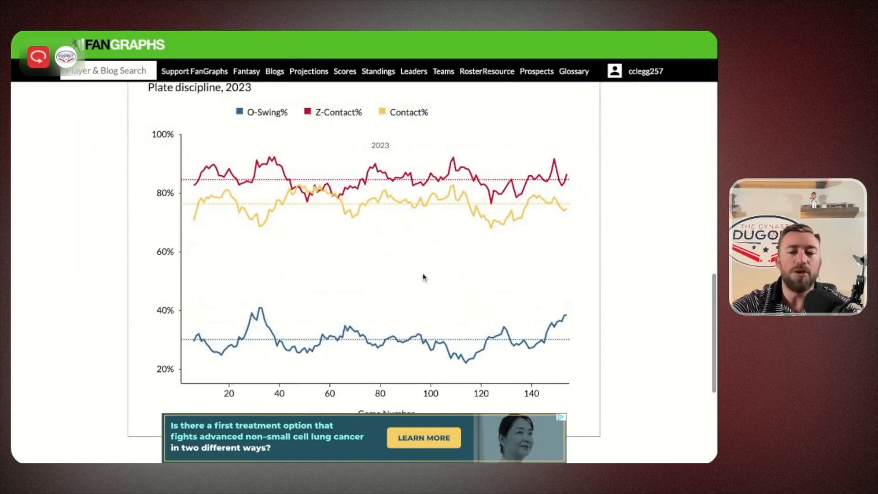
scroll(422, 277, up, 3)
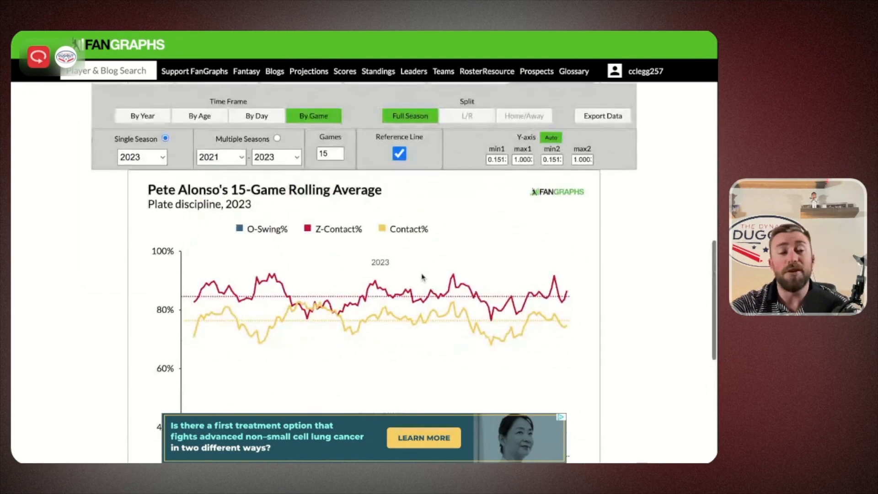
Set the plate discipline graph to multiple seasons, 2021-2023, and compare the O-Swing% and contact trends across the years
click(278, 139)
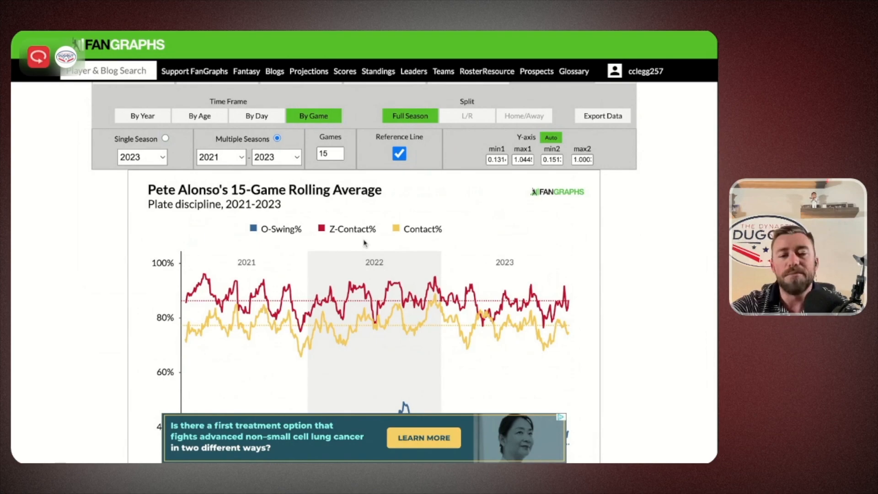
scroll(364, 242, down, 2)
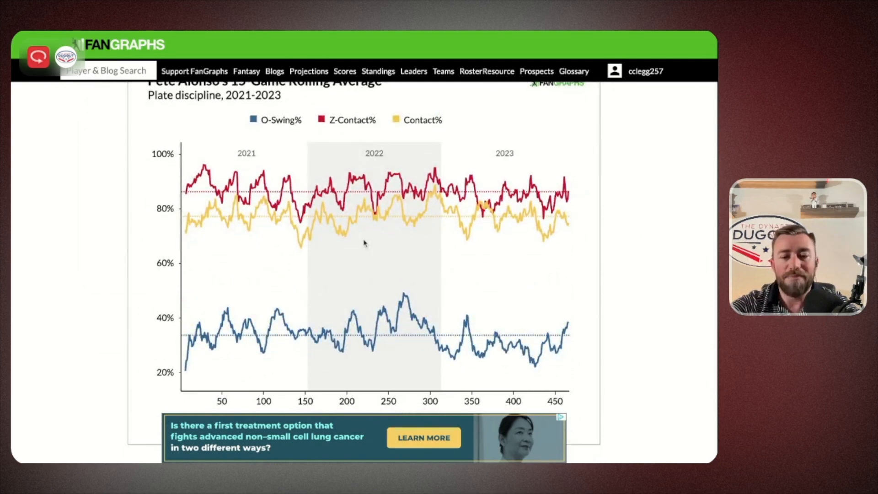
mouse_move(270, 326)
mouse_move(405, 296)
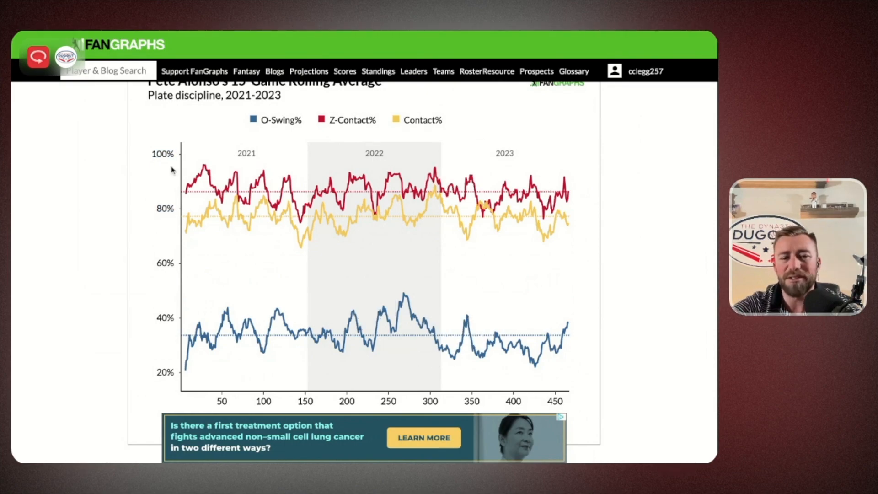
scroll(256, 237, up, 1)
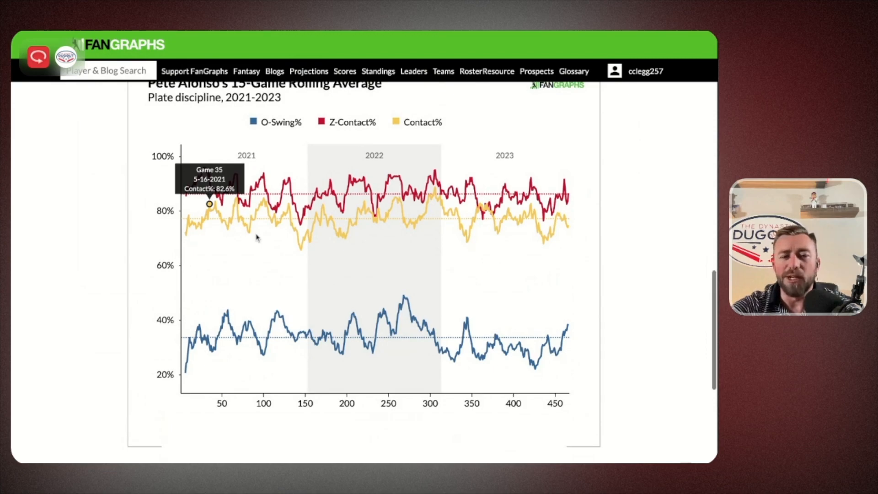
Add the batted ball stat GB% to the 2021-2023 rolling graph
scroll(257, 237, up, 5)
click(299, 194)
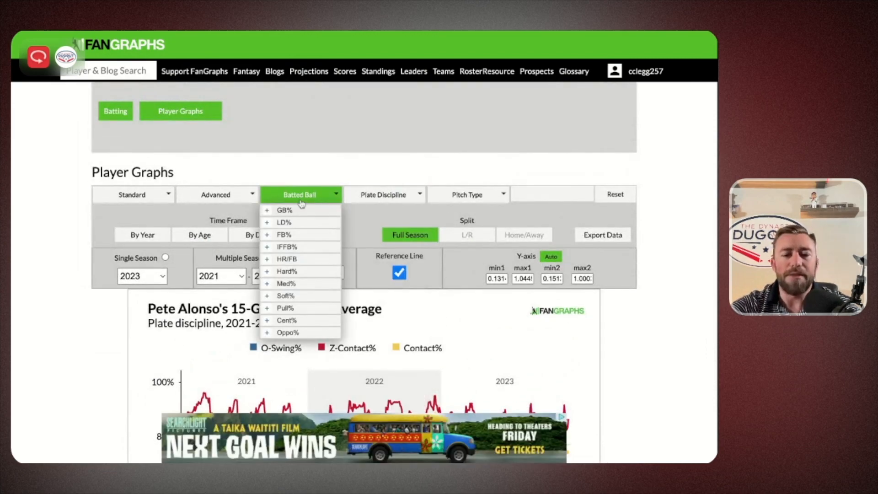
click(268, 211)
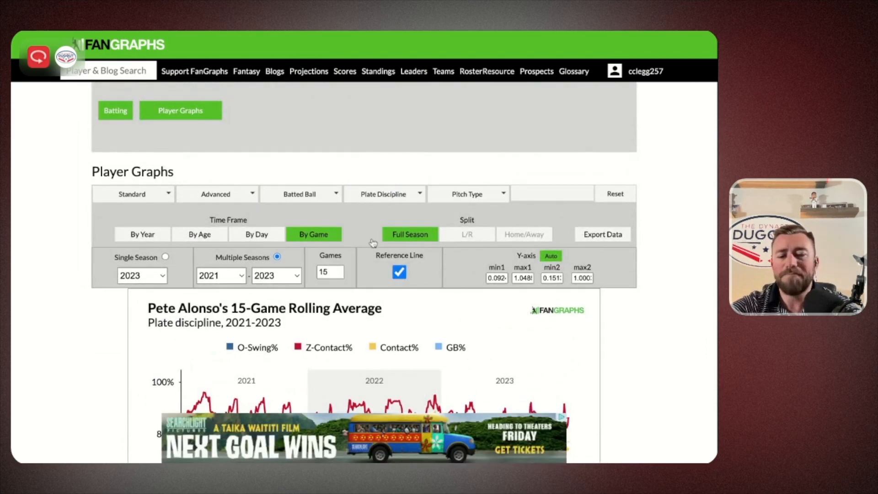
scroll(372, 243, down, 4)
scroll(261, 191, up, 1)
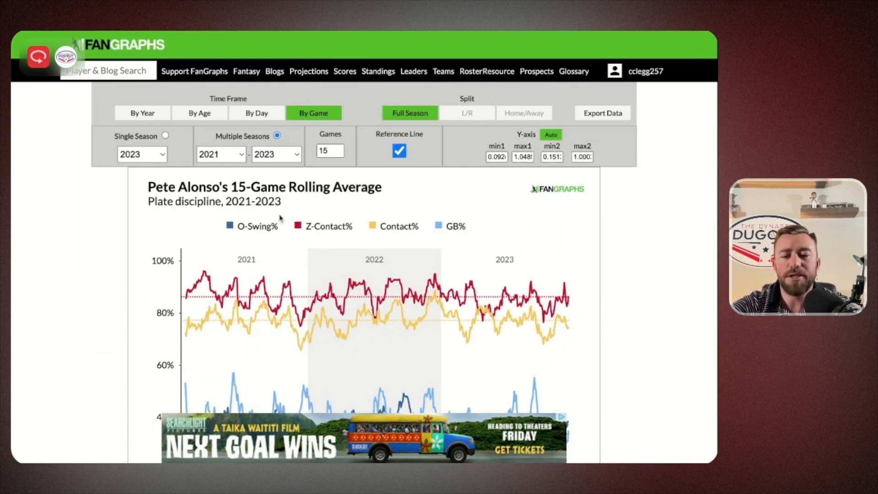
Set the rolling average window to 30 games and compare Alonso's 2021-2023 plate discipline and GB% trends
scroll(274, 215, down, 4)
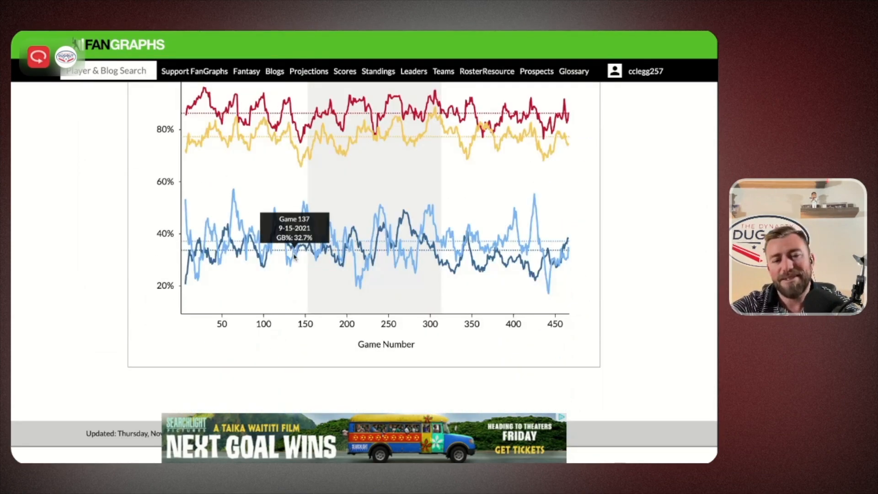
scroll(494, 238, up, 3)
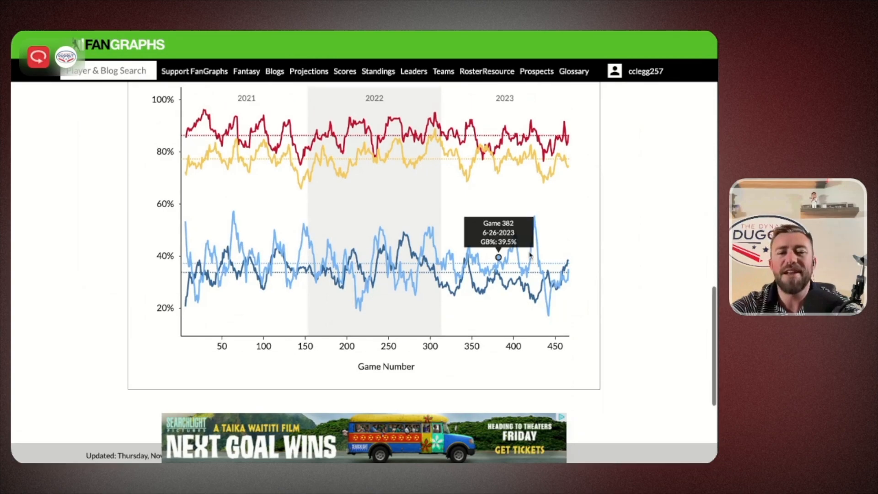
scroll(530, 255, down, 1)
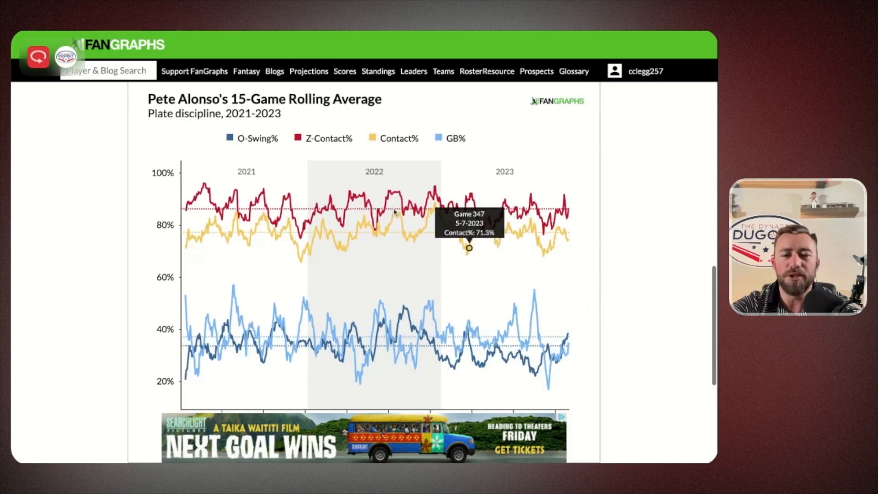
scroll(394, 212, up, 3)
double_click(324, 194)
text(30)
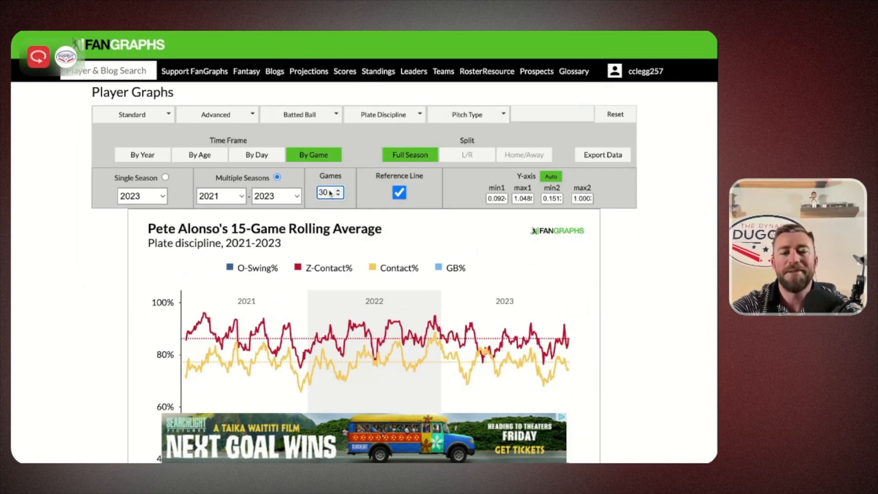
click(397, 229)
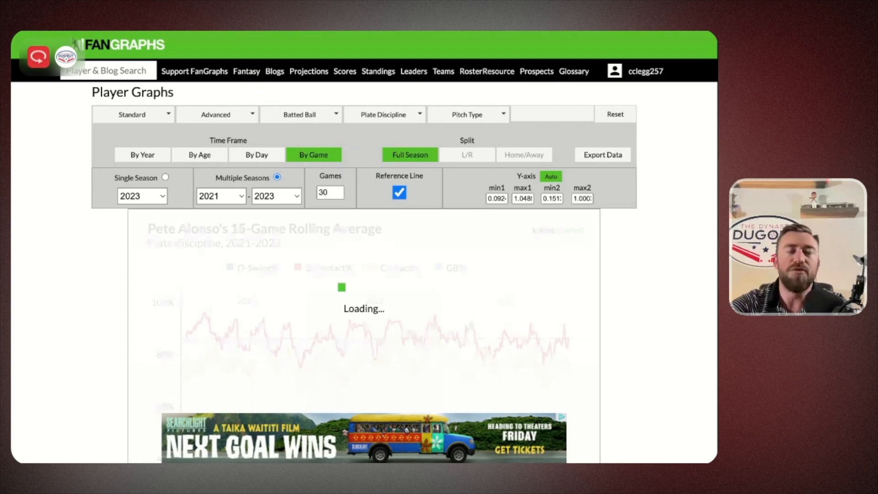
scroll(364, 275, down, 2)
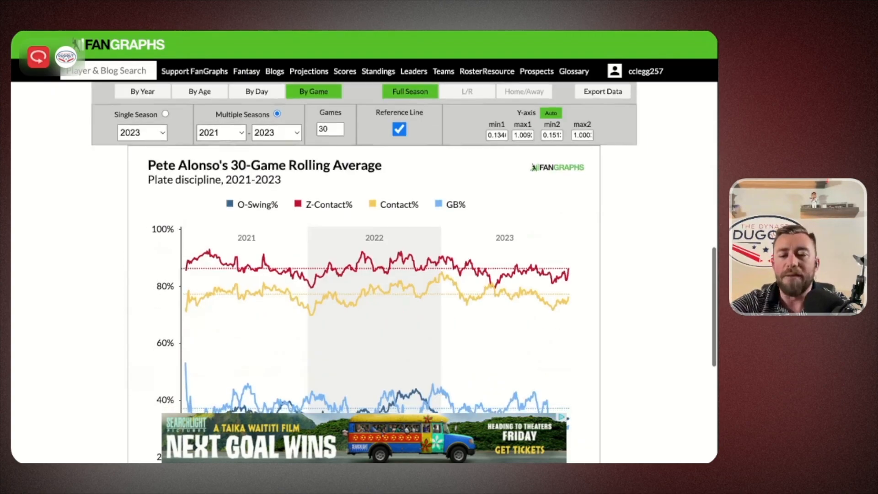
scroll(363, 275, down, 3)
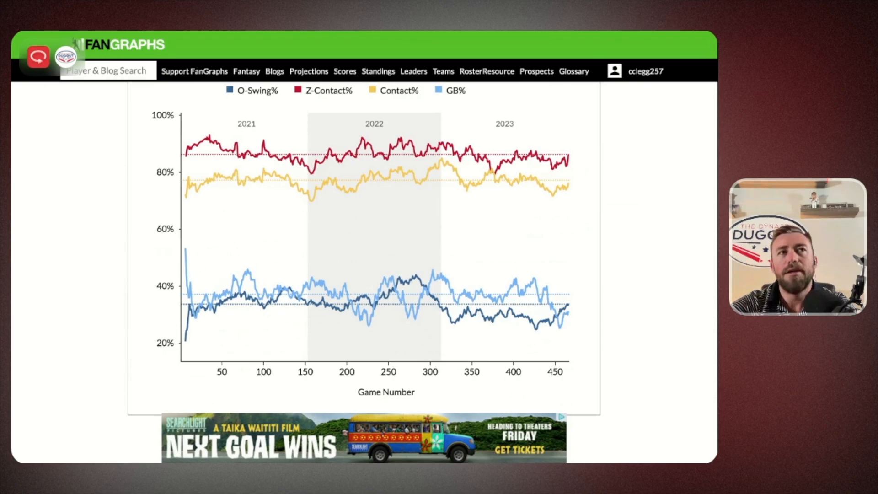
scroll(364, 274, up, 5)
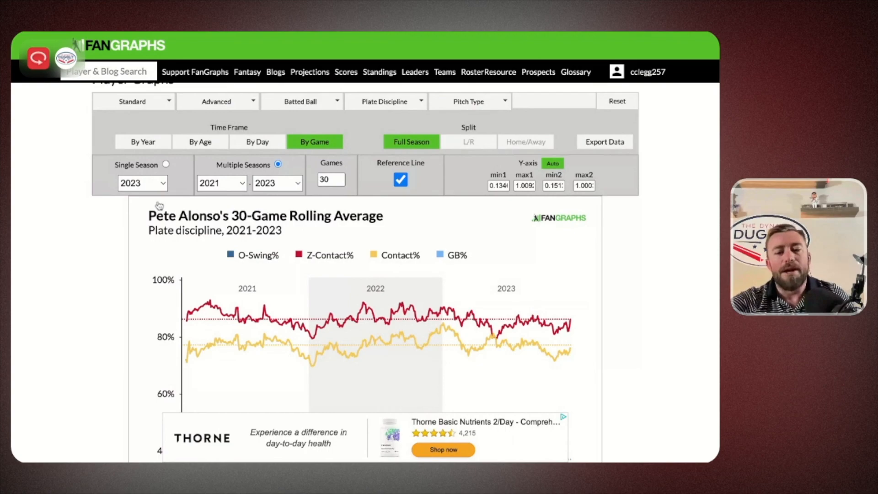
Search for the player Morel and open Christopher Morel's player page
scroll(159, 205, down, 1)
scroll(158, 205, down, 5)
click(136, 75)
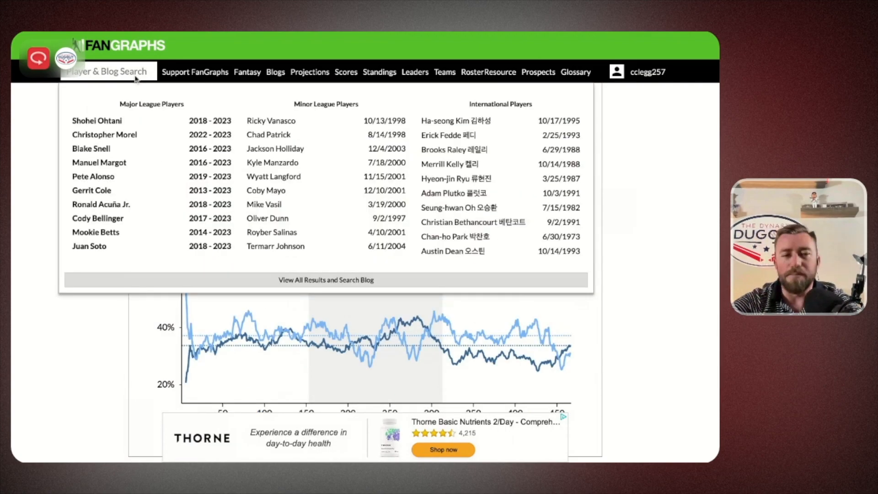
text(morel)
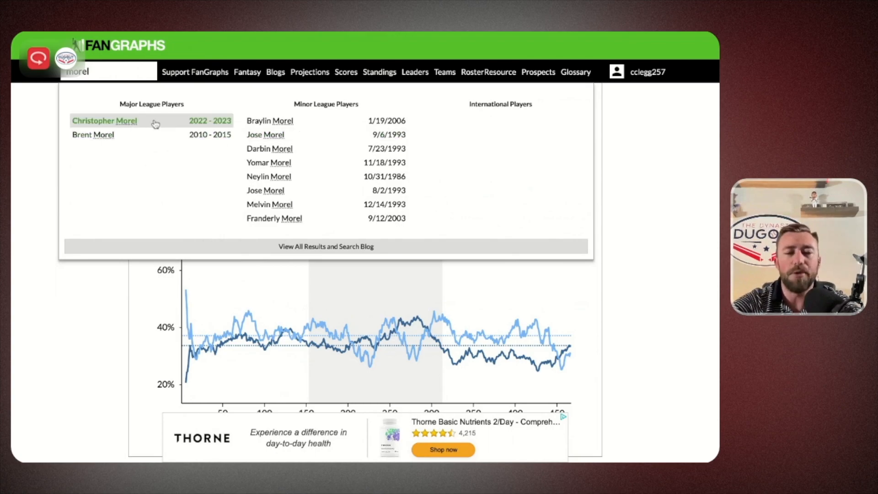
click(155, 123)
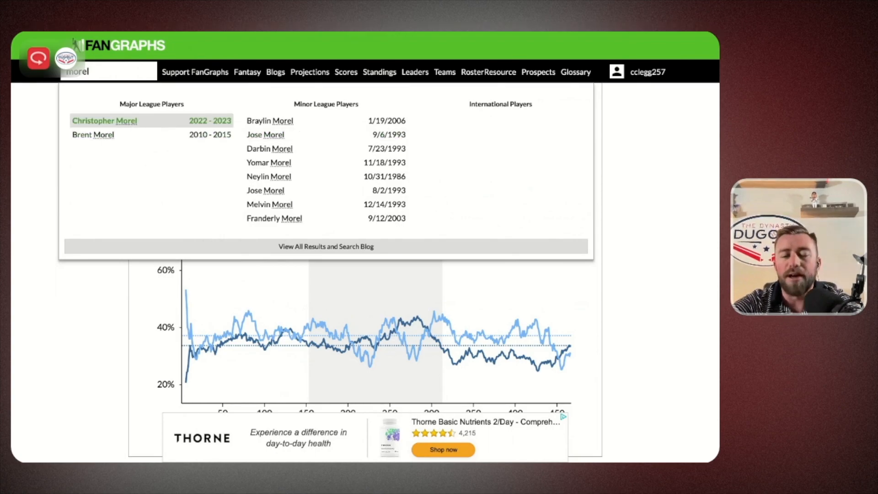
Open the player graphs for Christopher Morel
scroll(286, 174, down, 2)
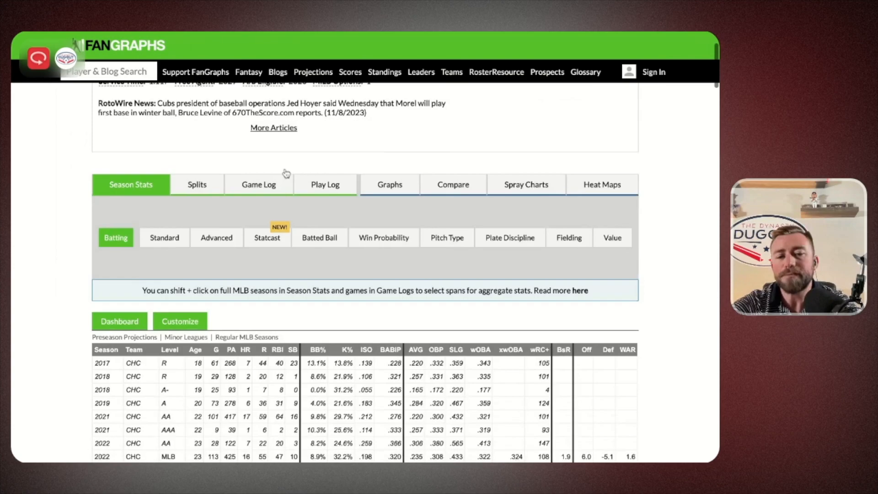
scroll(252, 156, up, 2)
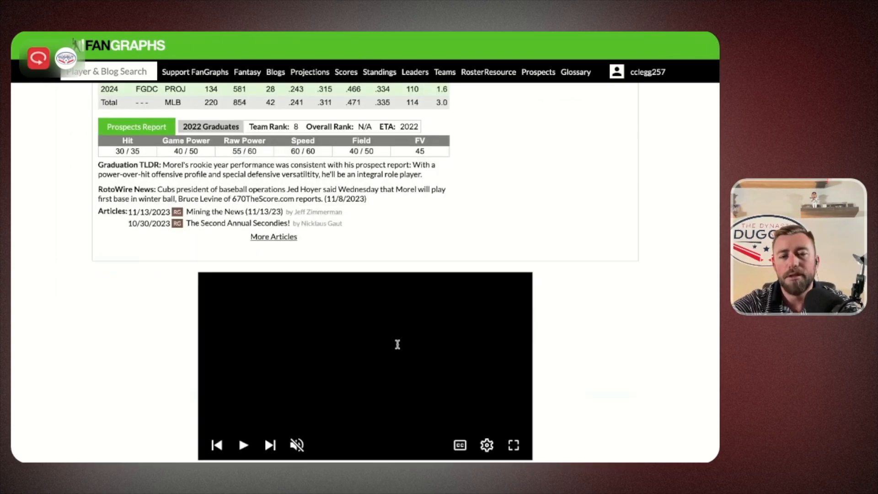
scroll(398, 344, down, 5)
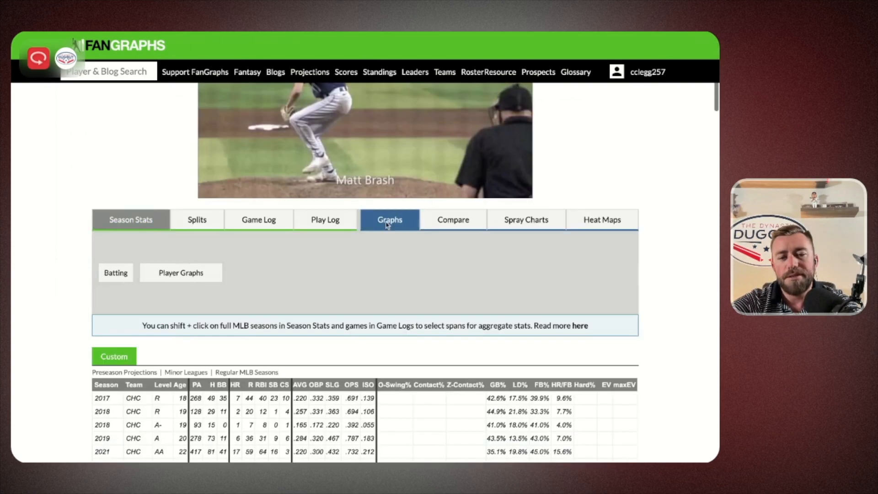
click(387, 221)
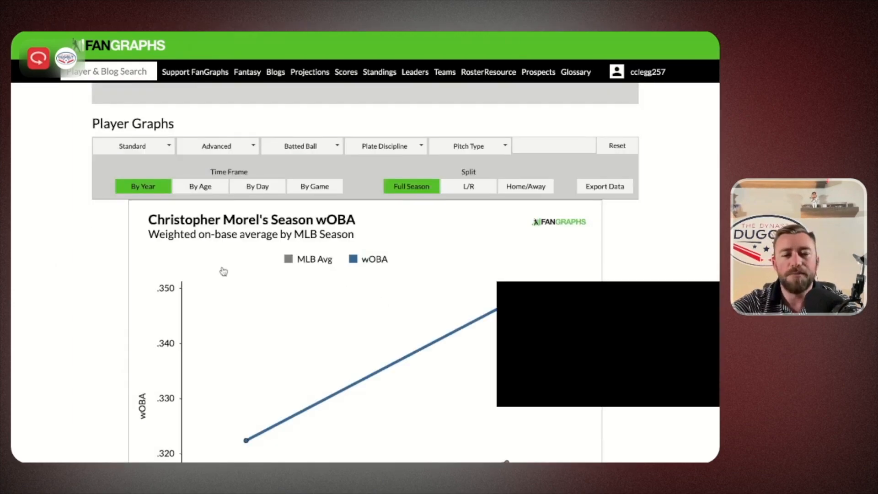
Switch Morel's wOBA graph to the by-game time frame and view the 2022-2023 rolling trend
scroll(223, 272, up, 2)
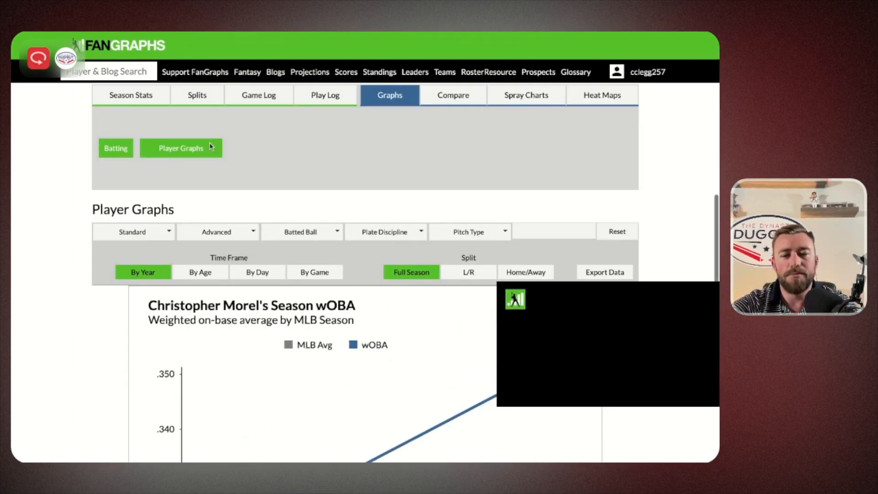
click(315, 273)
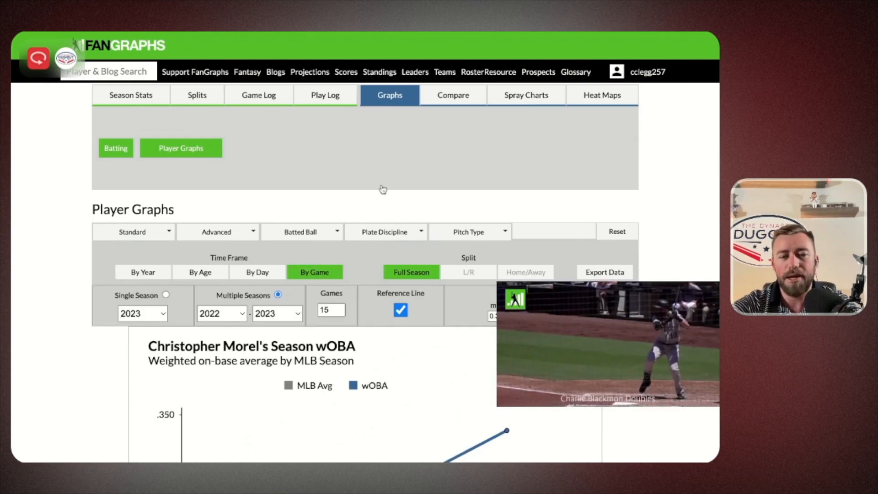
scroll(383, 190, down, 3)
scroll(383, 189, up, 3)
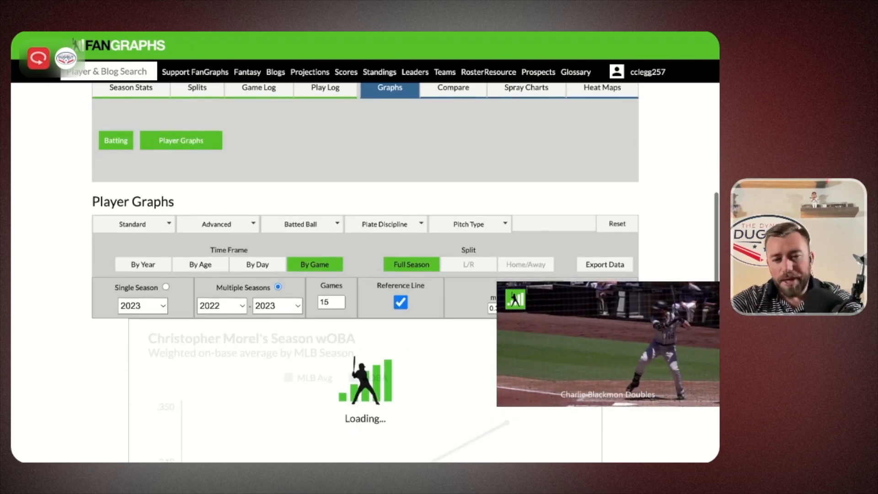
scroll(277, 192, down, 1)
click(276, 184)
scroll(146, 280, down, 3)
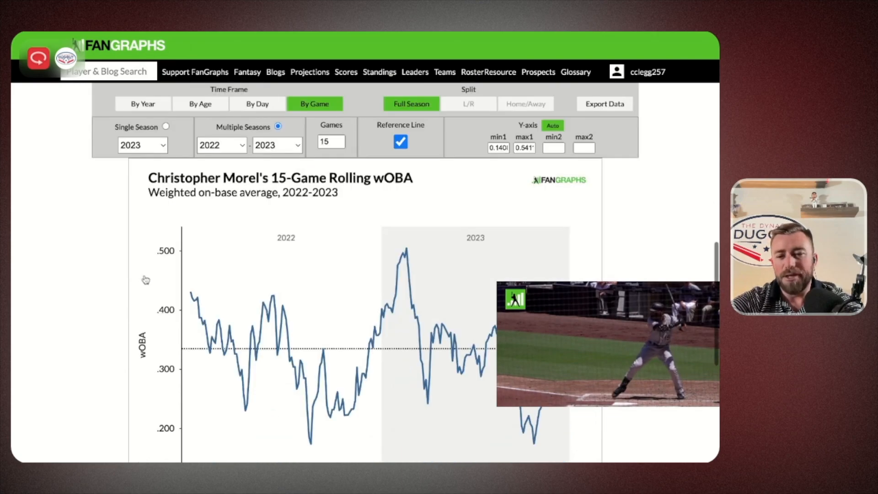
scroll(145, 280, down, 2)
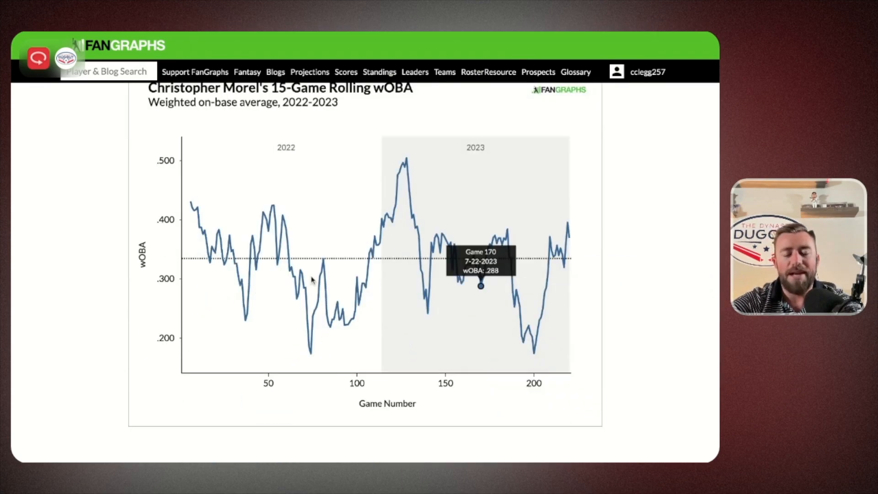
Add the plate discipline stats O-Swing%, Z-Contact% and Contact% to Morel's rolling graph
scroll(479, 280, up, 3)
scroll(311, 279, up, 2)
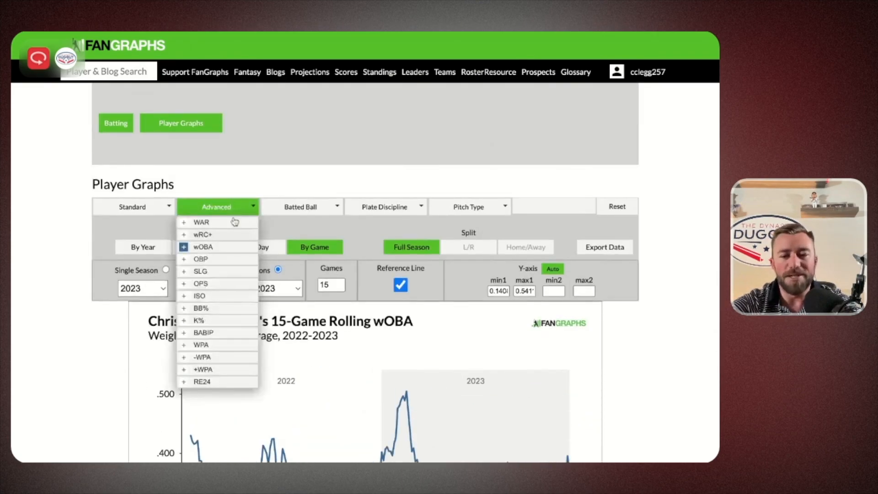
mouse_move(327, 211)
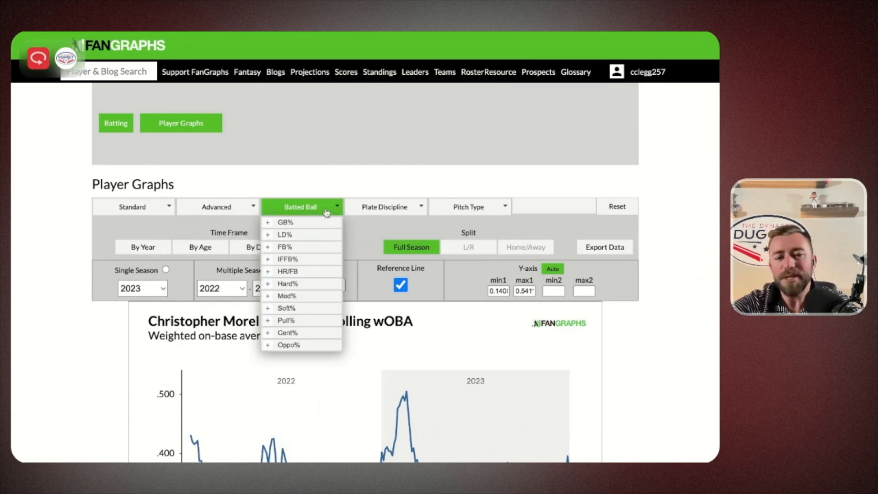
mouse_move(368, 211)
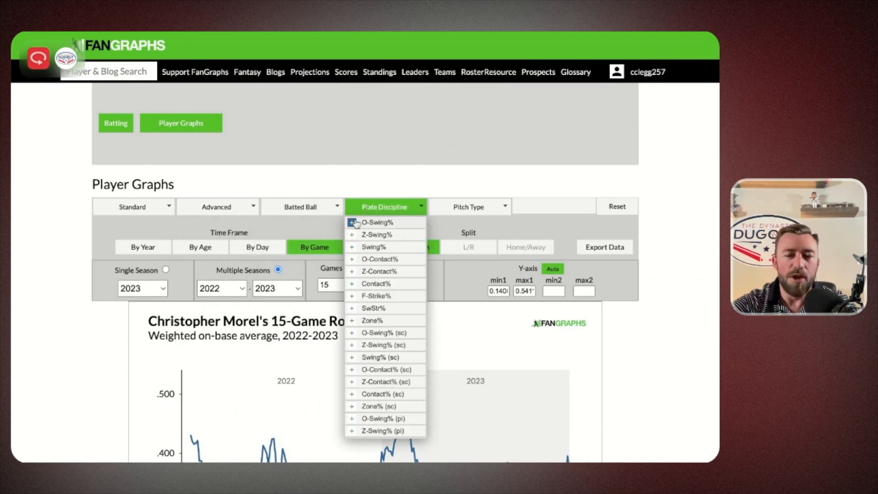
click(353, 222)
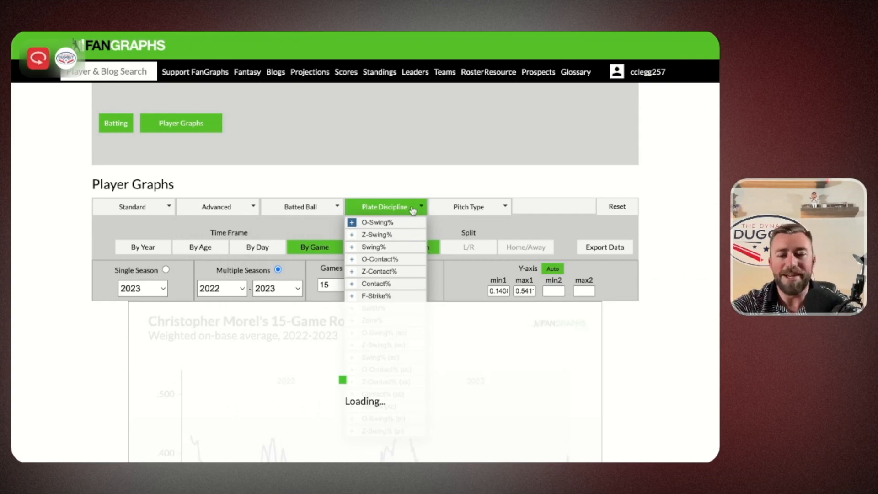
click(351, 271)
click(353, 284)
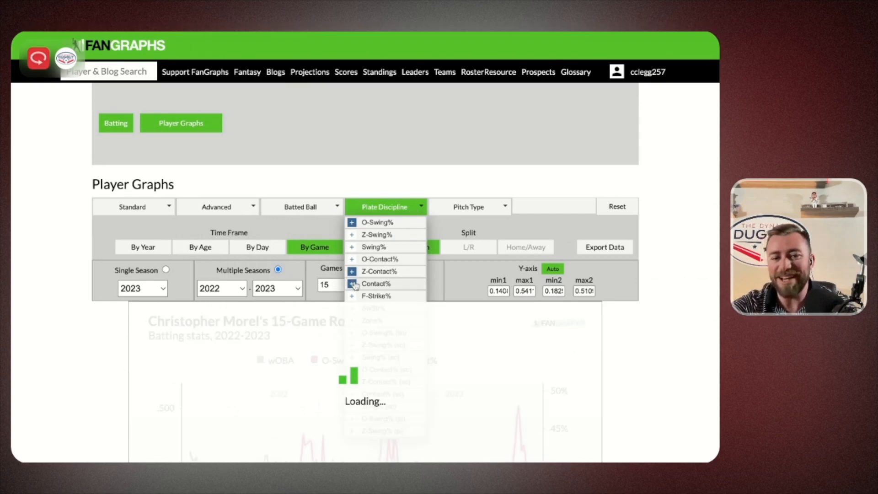
Add the batted ball stat GB% to Morel's graph and remove wOBA from it
mouse_move(275, 221)
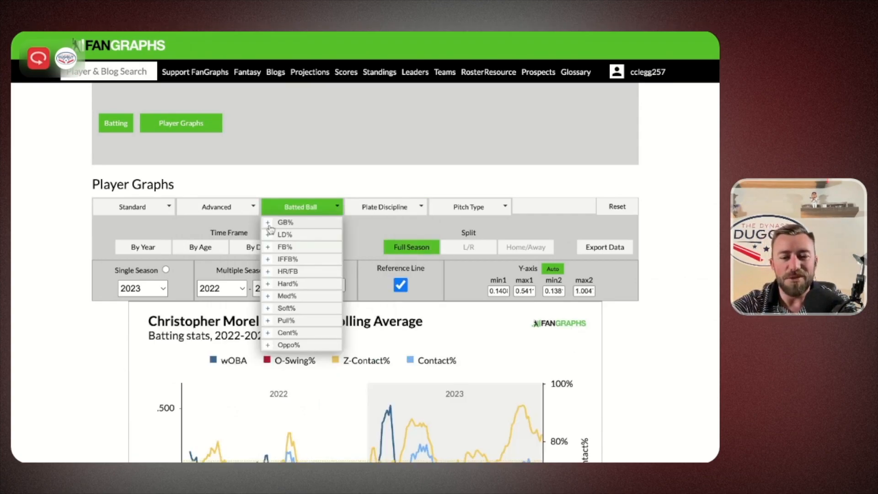
click(268, 223)
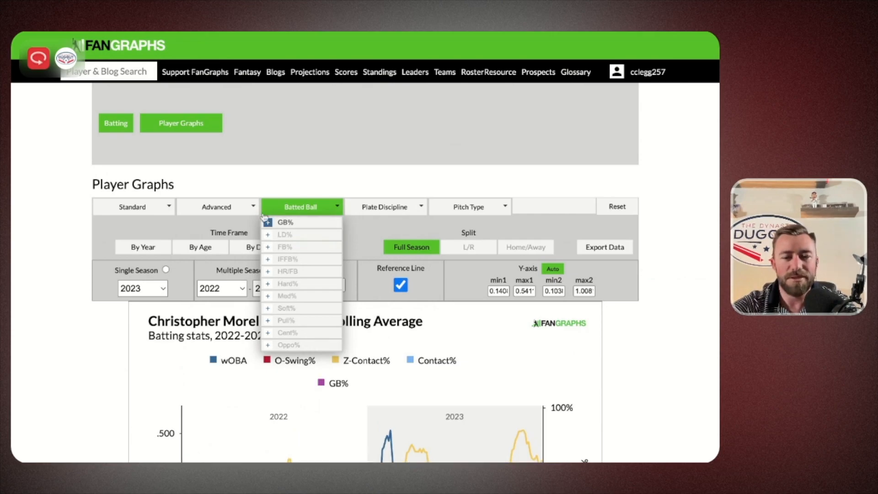
mouse_move(229, 209)
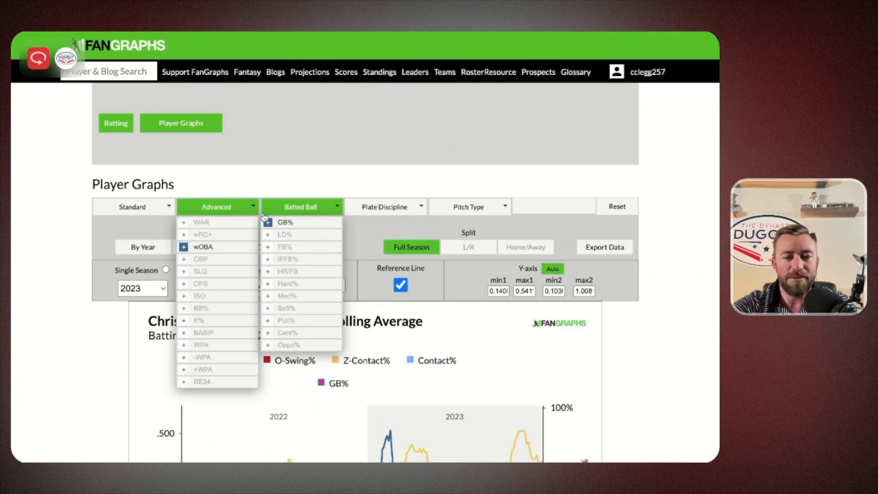
click(185, 242)
Examine Morel's 2022-2023 rolling trends in O-Swing%, Z-Contact%, Contact% and GB% against their reference lines
scroll(264, 145, down, 5)
scroll(263, 145, up, 1)
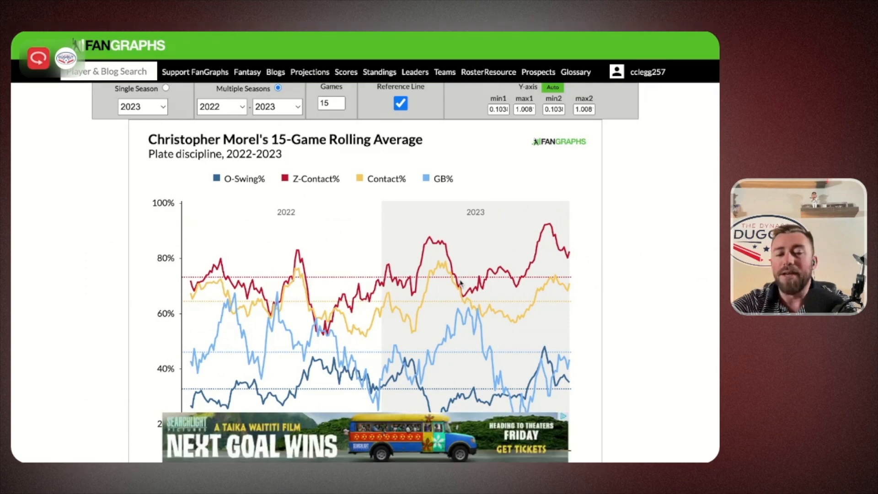
scroll(479, 296, down, 1)
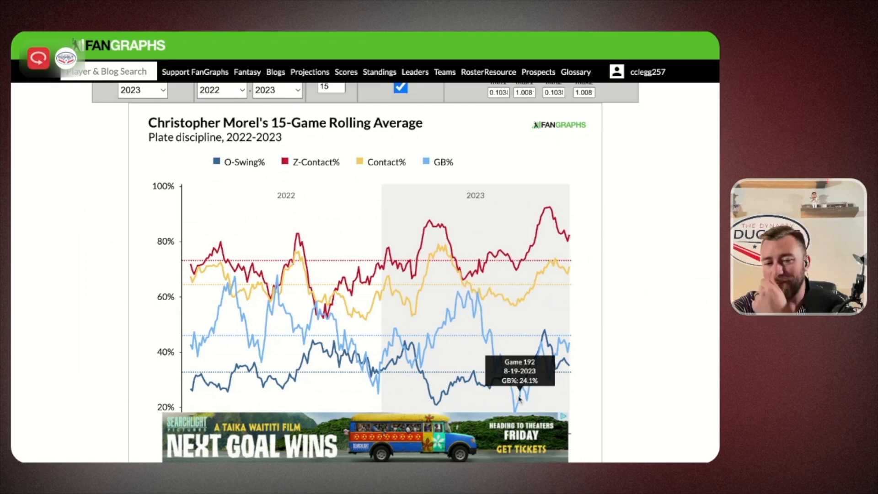
mouse_move(552, 349)
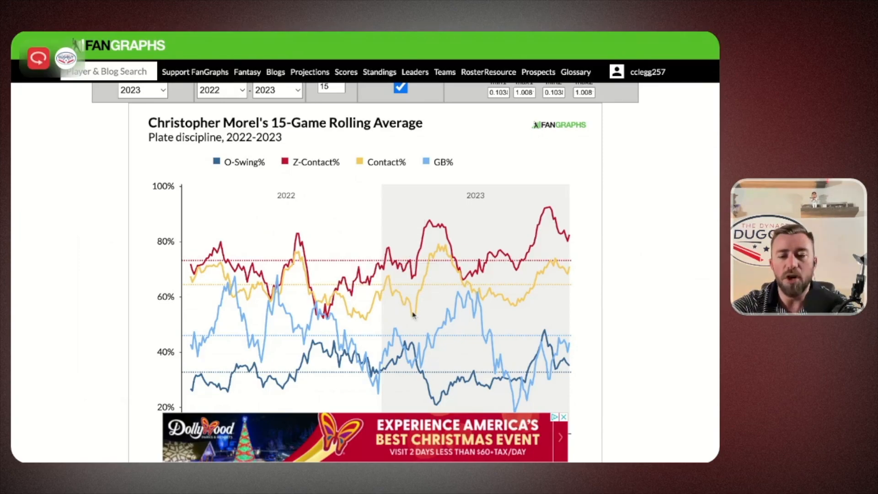
scroll(413, 315, down, 2)
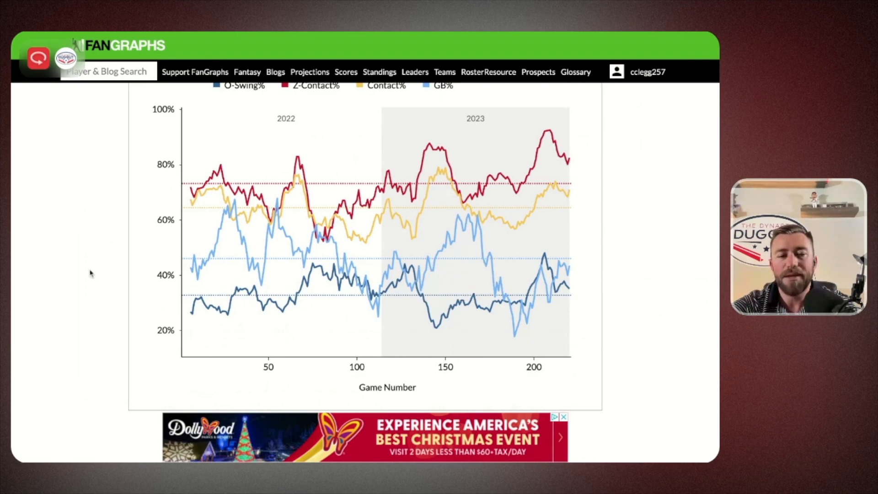
Search for Ozzie Albies and open his player page
scroll(90, 273, up, 8)
click(82, 74)
text(ozzie albiers)
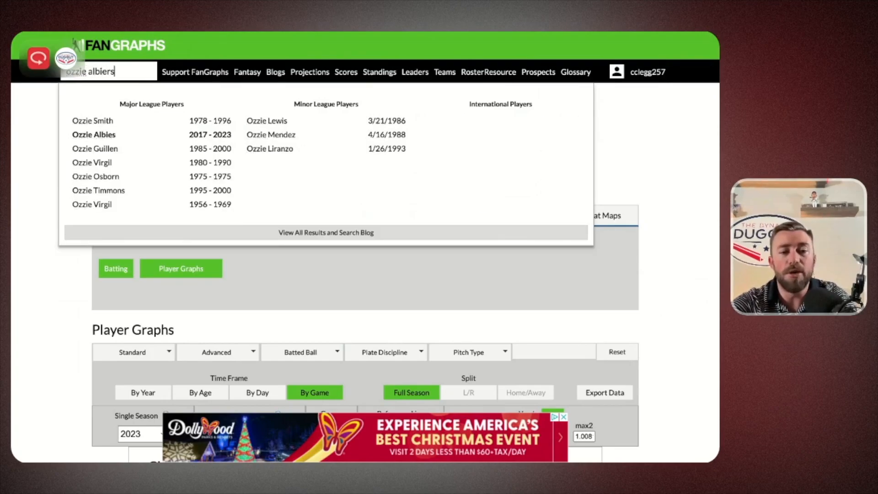
key(BackSpace)
key(BackSpace)
text(s)
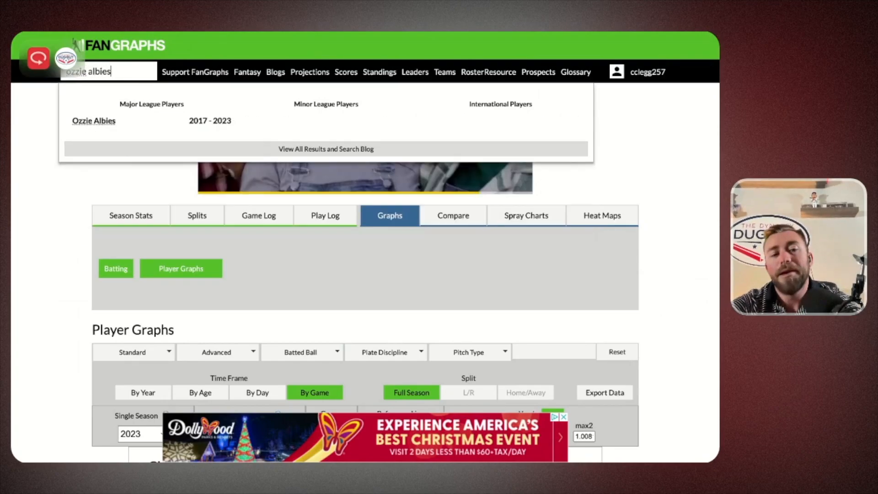
click(127, 125)
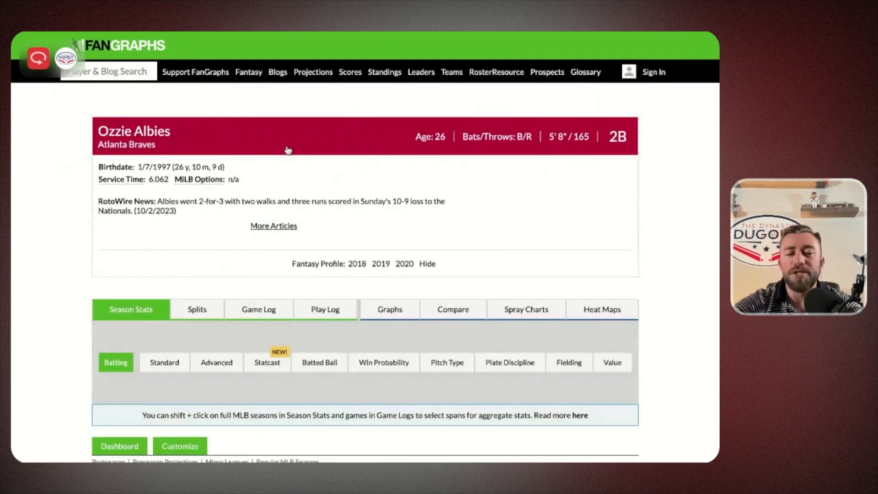
Open the player graphs for Albies and set their time frame to By Game
scroll(321, 149, down, 5)
click(394, 145)
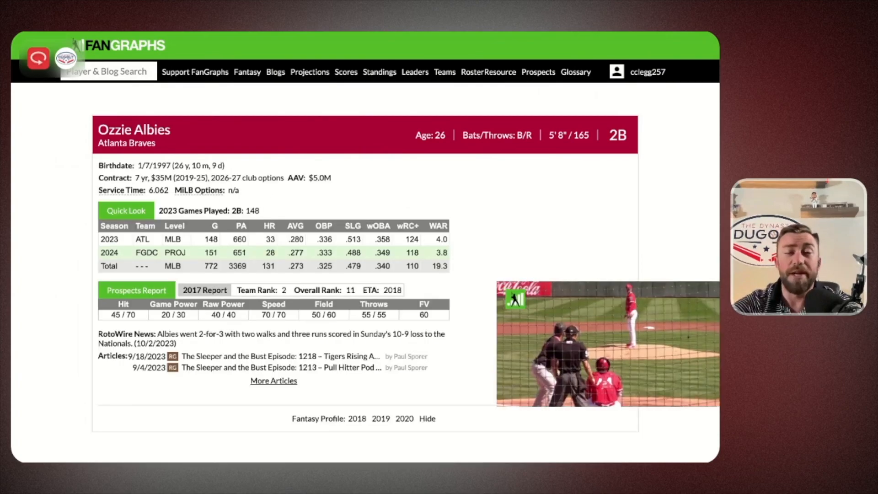
scroll(394, 151, down, 3)
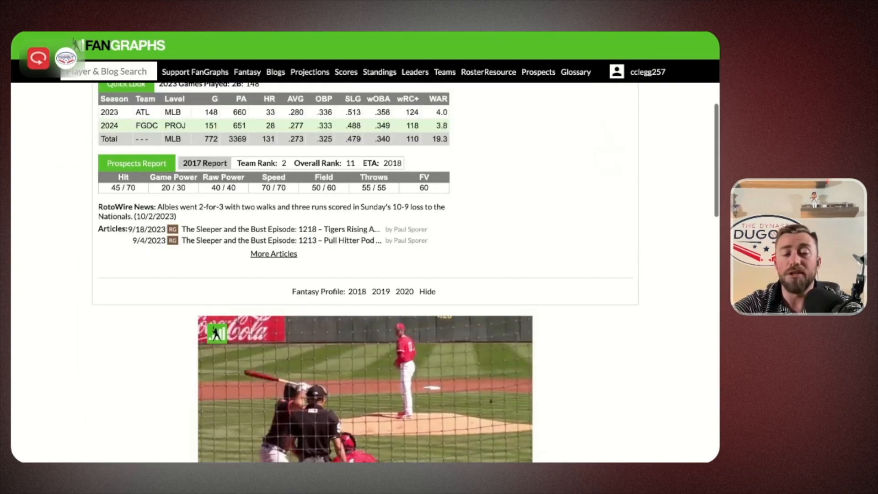
scroll(393, 151, down, 5)
scroll(421, 296, down, 1)
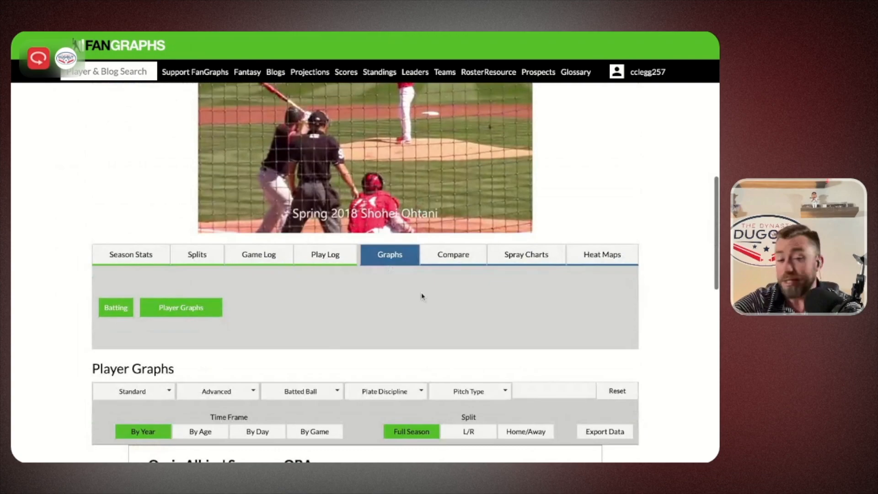
scroll(421, 296, down, 3)
scroll(421, 296, down, 4)
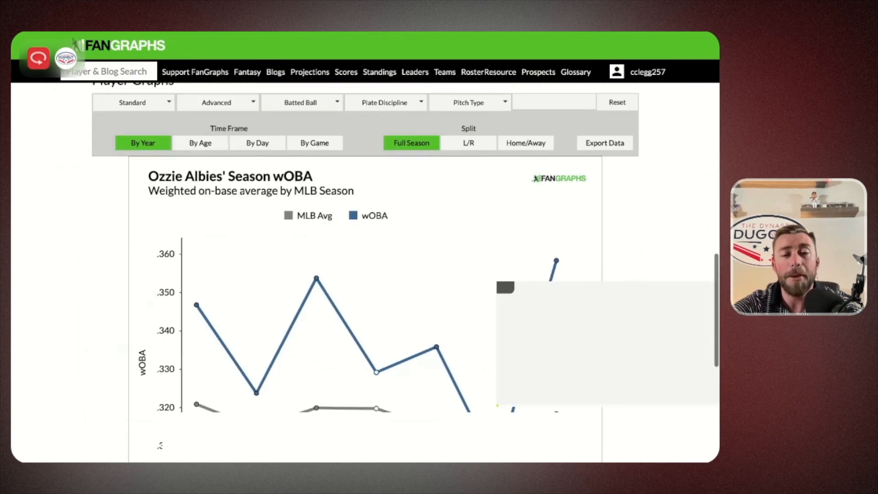
click(330, 146)
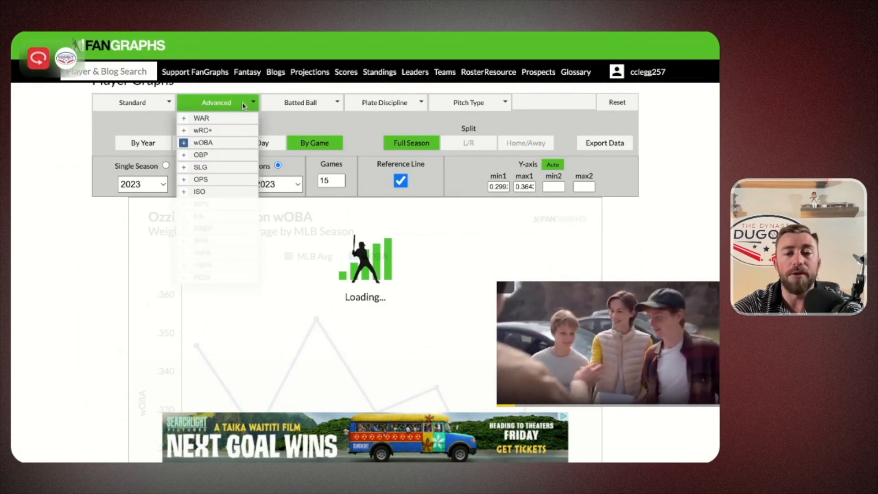
Plot O-Swing%, Z-Contact% and Contact% on Albies' rolling graph in place of wOBA
mouse_move(383, 102)
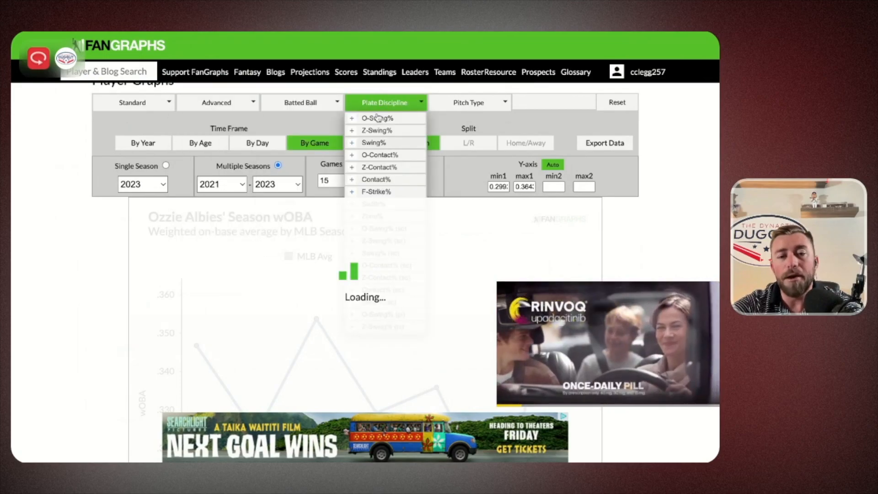
click(351, 119)
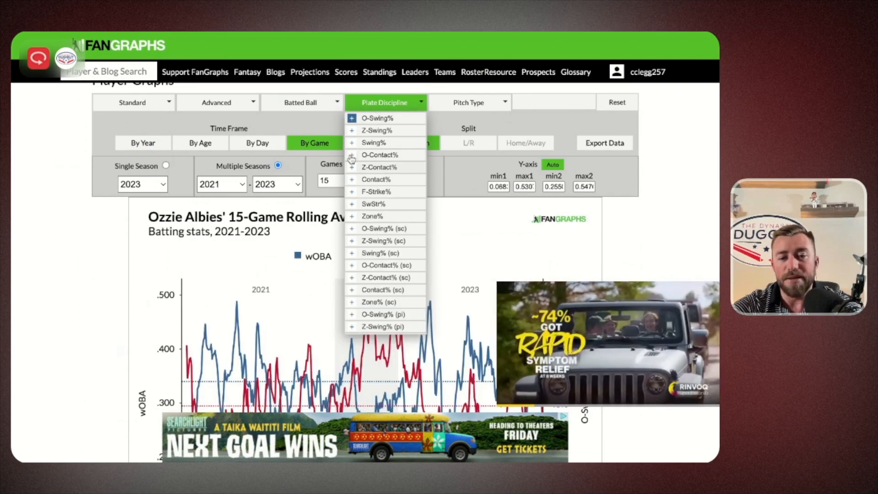
click(352, 167)
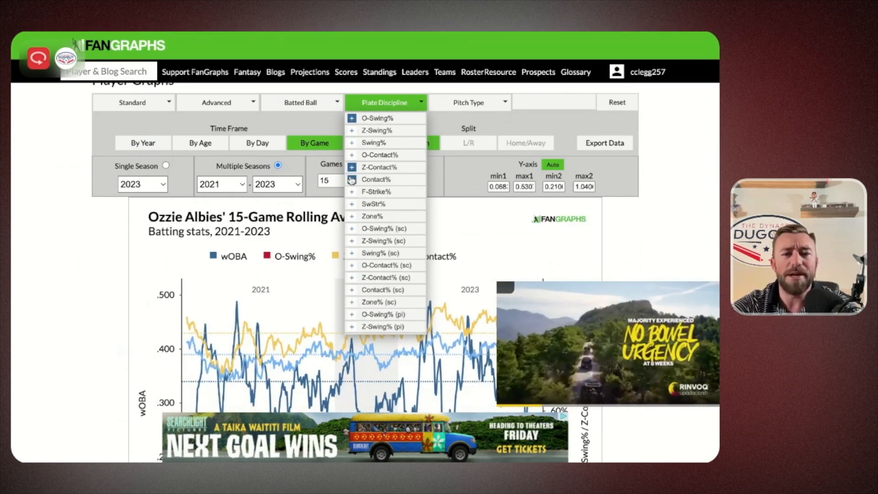
click(351, 180)
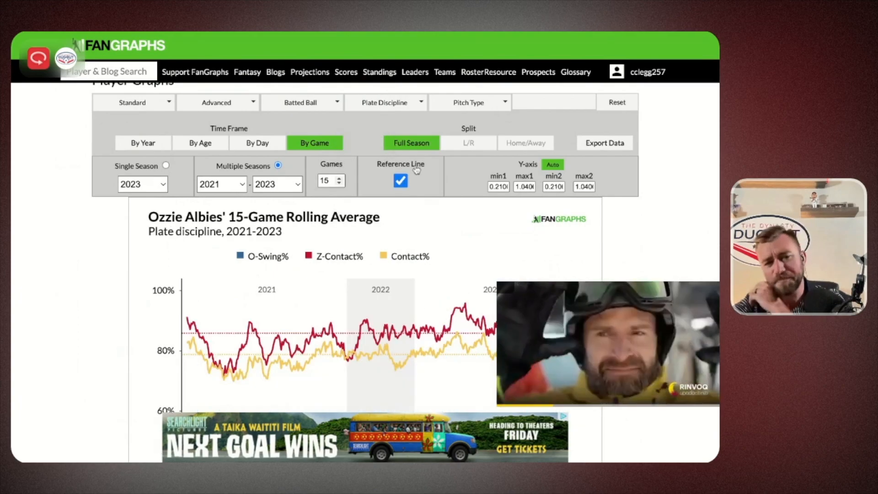
scroll(416, 171, down, 3)
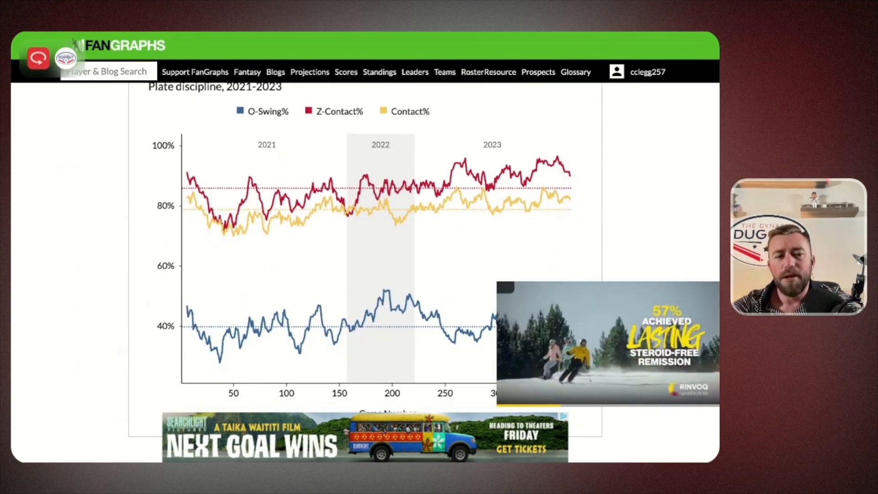
scroll(341, 273, down, 2)
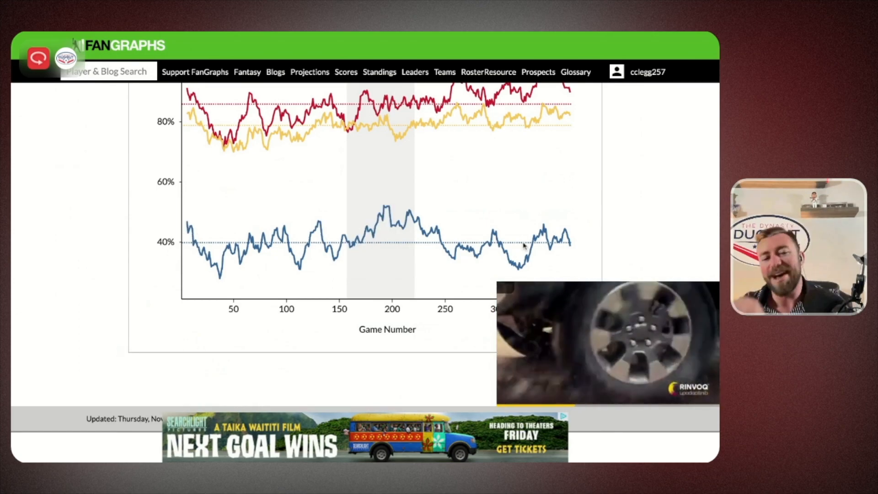
scroll(524, 245, up, 4)
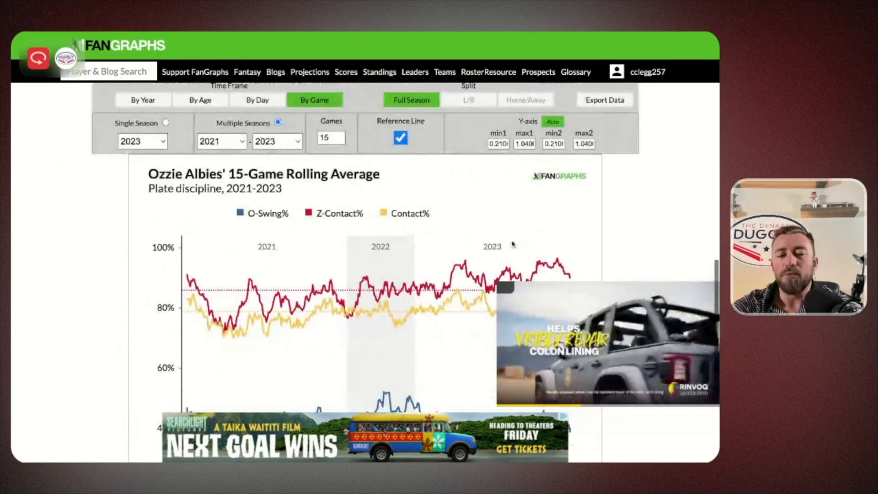
scroll(527, 222, down, 2)
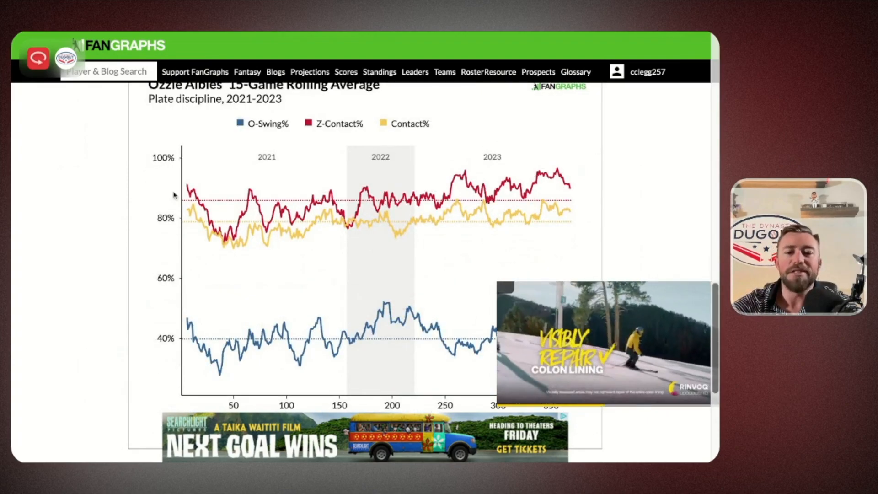
scroll(224, 266, down, 2)
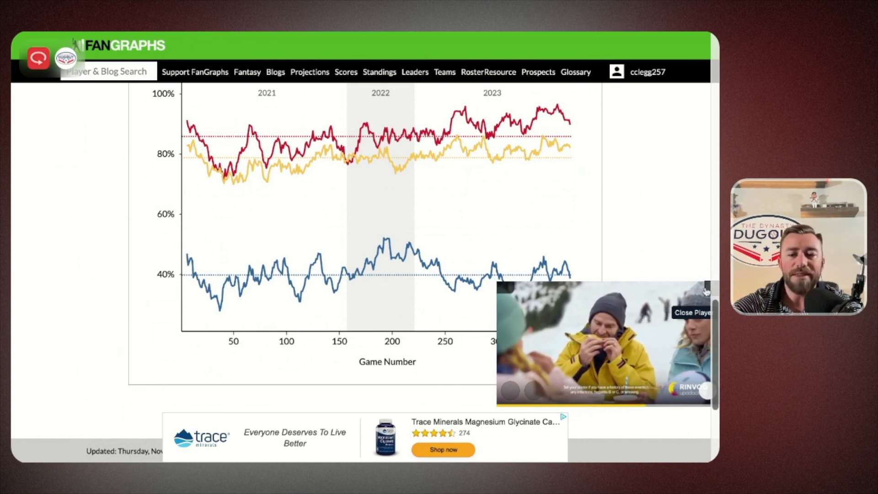
click(707, 291)
scroll(317, 227, up, 2)
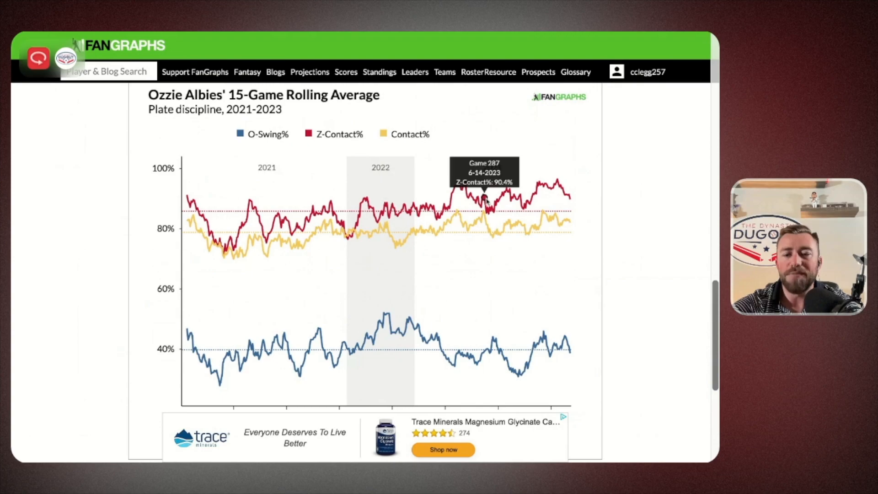
mouse_move(524, 195)
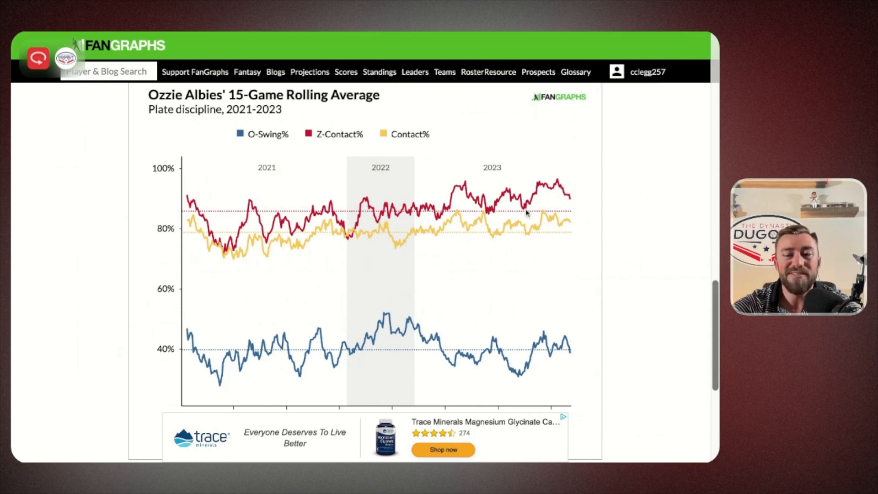
Set the rolling average window of Albies' plate discipline graph to 30 games and review the smoothed lines
scroll(364, 224, up, 2)
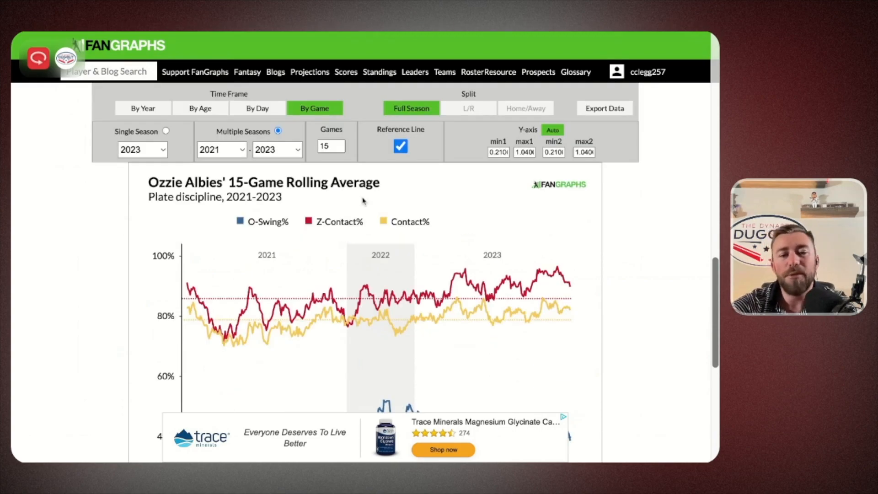
double_click(325, 146)
text(30)
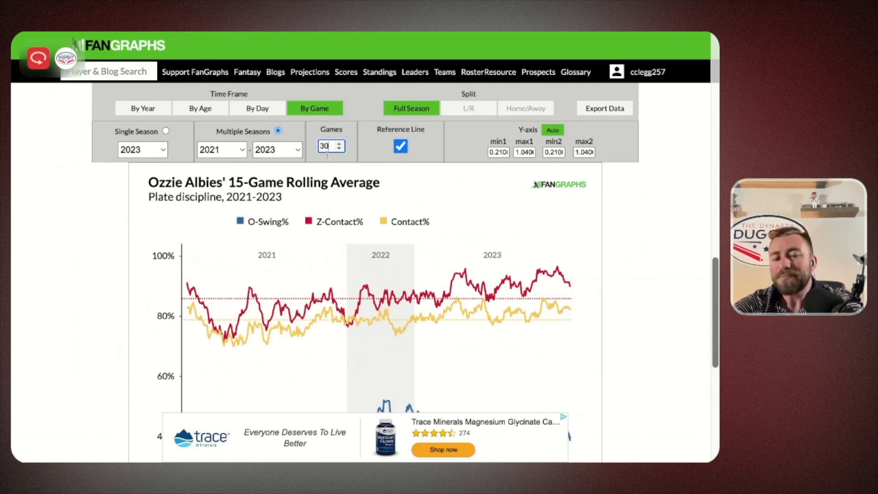
mouse_move(370, 328)
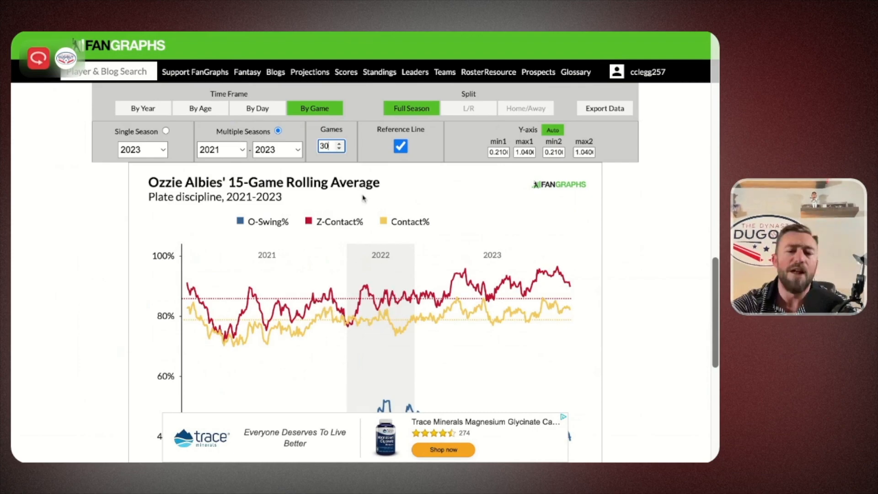
click(407, 187)
scroll(406, 187, down, 1)
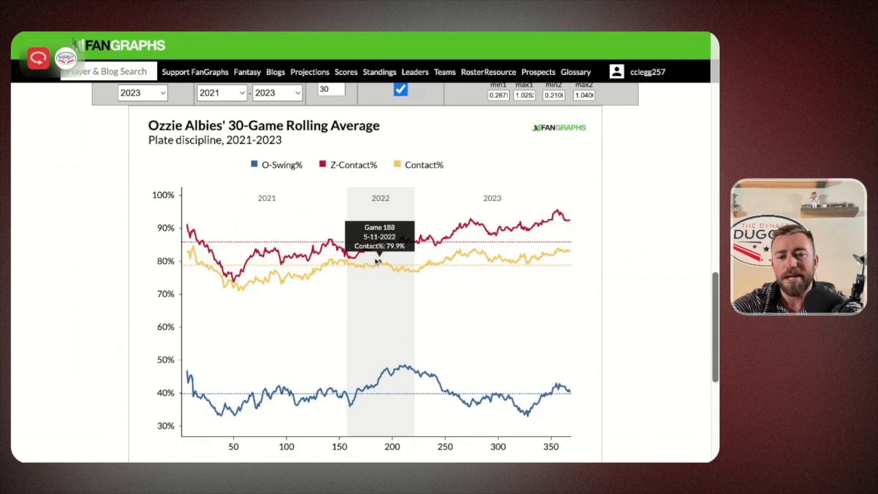
scroll(396, 321, down, 1)
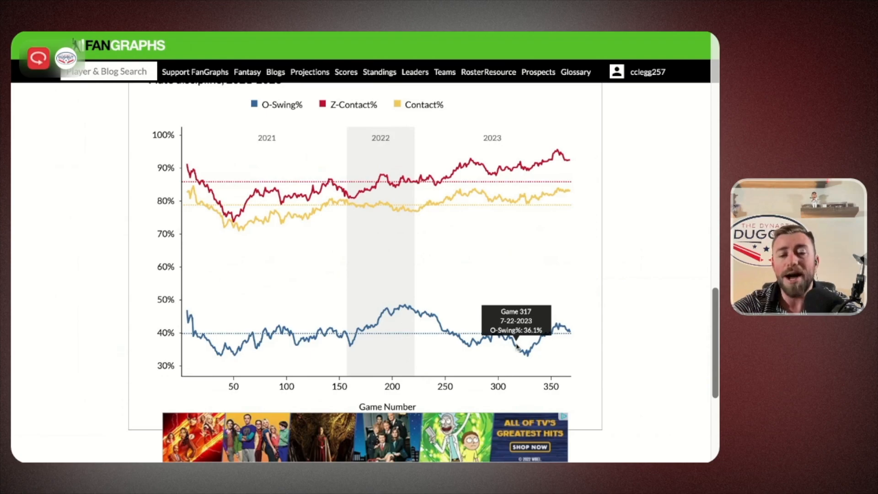
Add Swing% to Albies' 30-game rolling graph and compare its line with O-Swing%
scroll(457, 201, up, 3)
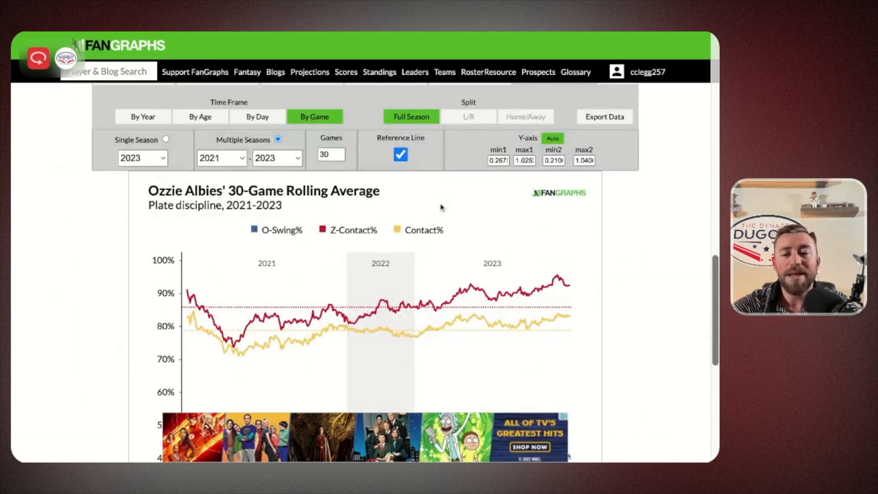
scroll(442, 206, up, 2)
click(394, 174)
click(353, 214)
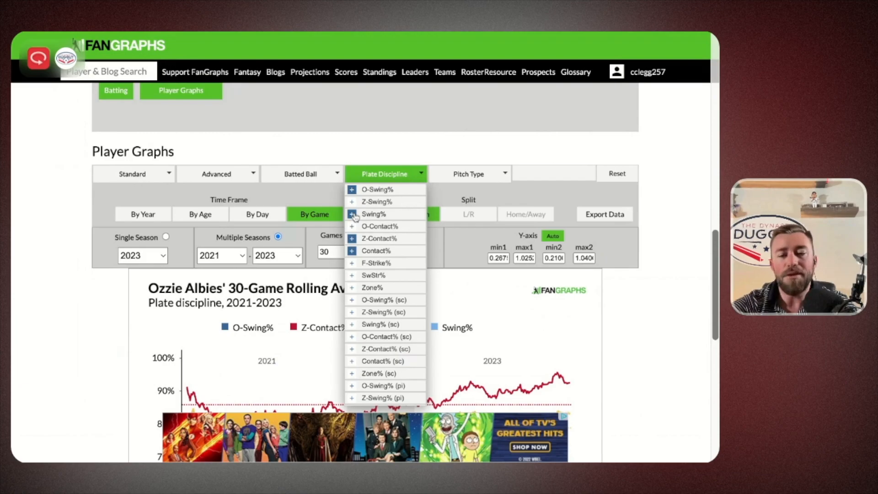
scroll(464, 289, down, 1)
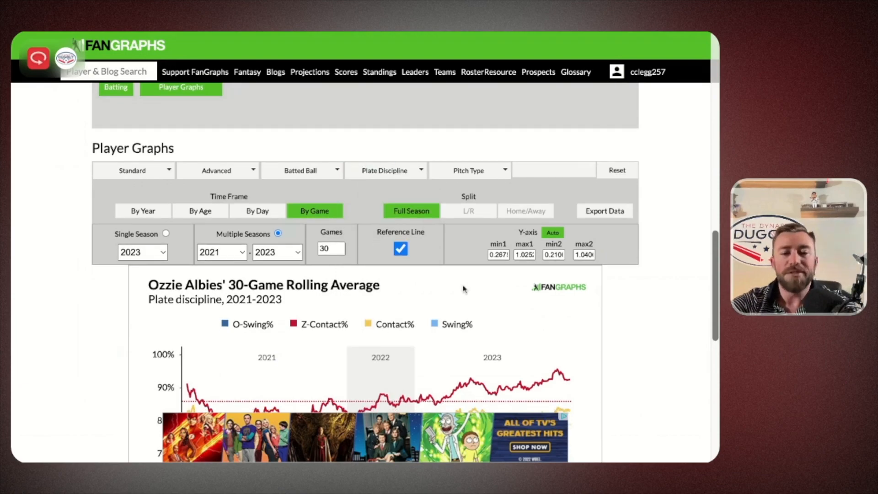
scroll(464, 289, down, 6)
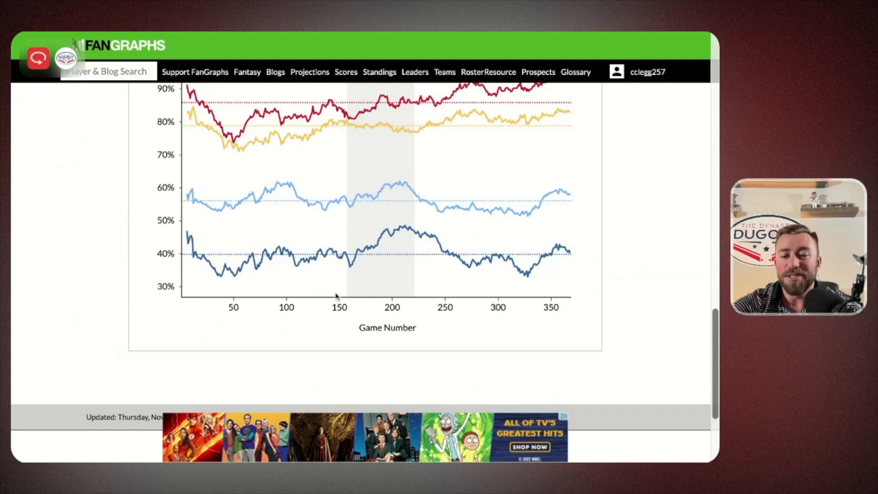
scroll(337, 295, up, 2)
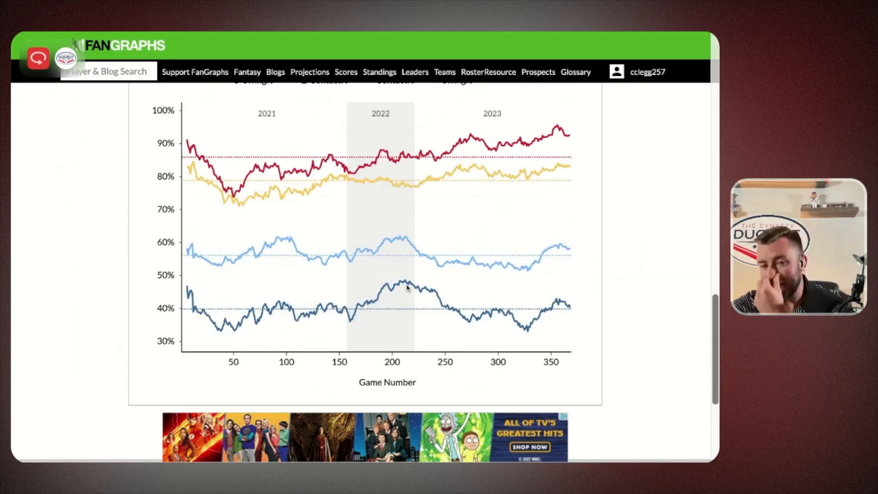
Add Z-Swing% to Albies' 30-game rolling graph and inspect its points around the 2022 and early 2023 seasons
mouse_move(360, 234)
scroll(359, 234, up, 6)
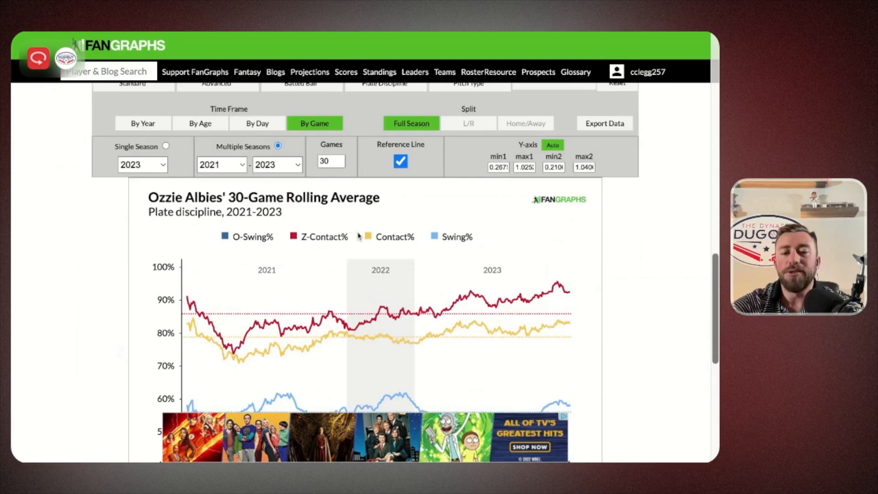
mouse_move(387, 196)
click(351, 196)
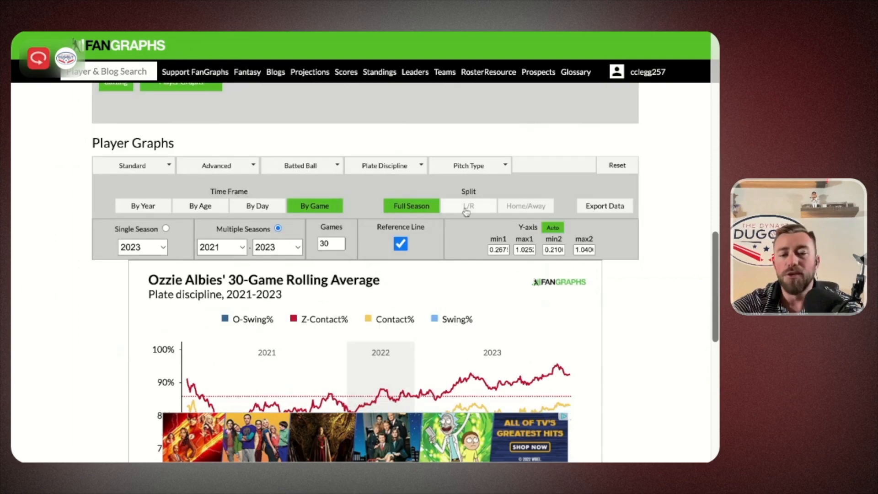
scroll(465, 212, down, 3)
scroll(369, 214, down, 2)
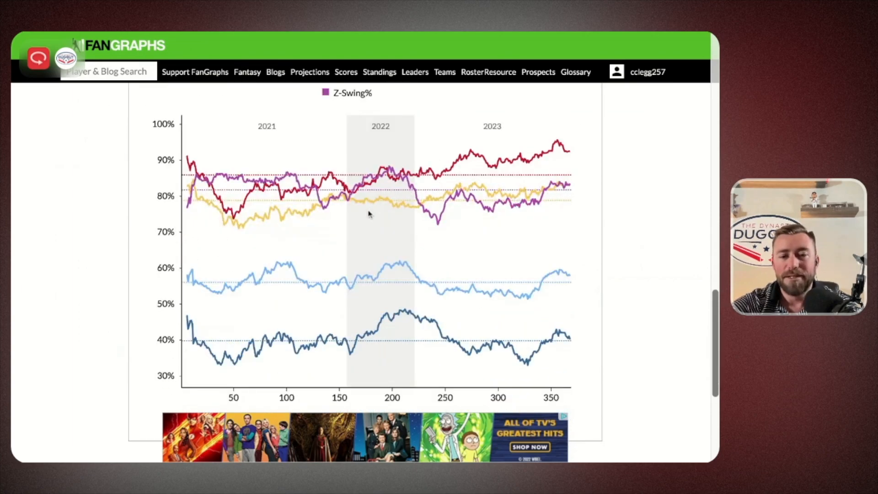
scroll(370, 214, up, 1)
mouse_move(408, 207)
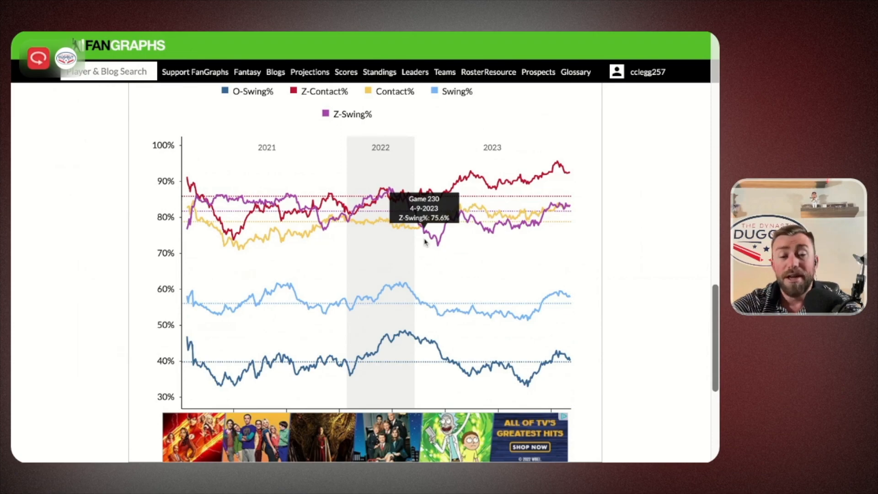
mouse_move(391, 190)
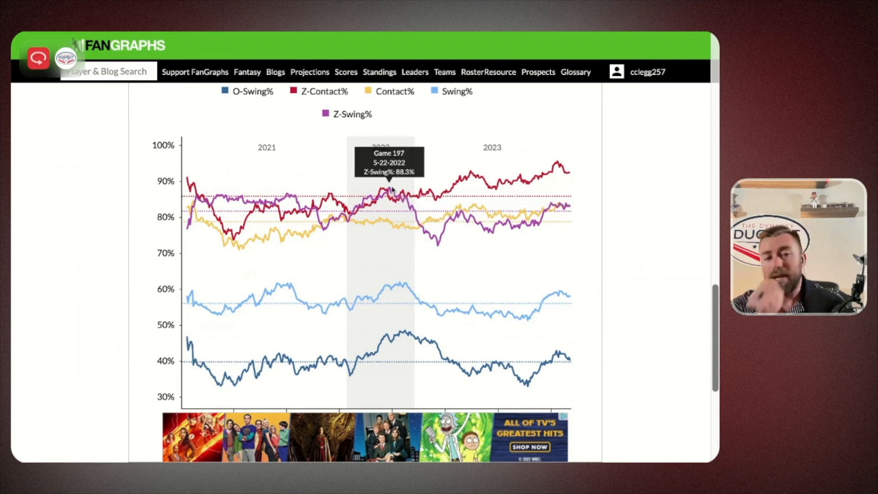
scroll(442, 249, up, 2)
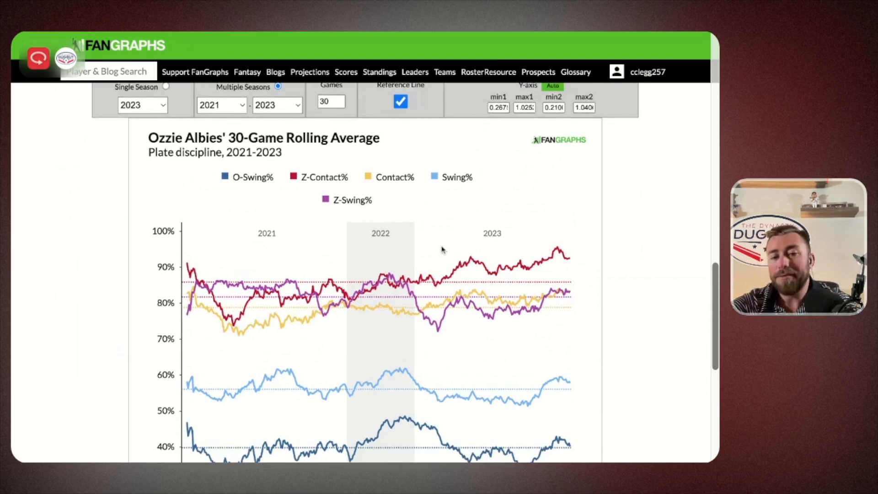
scroll(442, 249, up, 4)
click(391, 196)
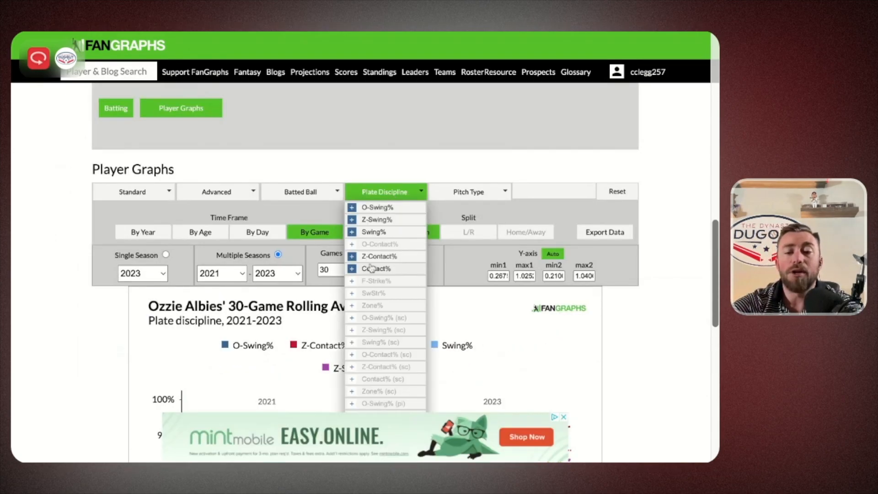
scroll(352, 258, down, 2)
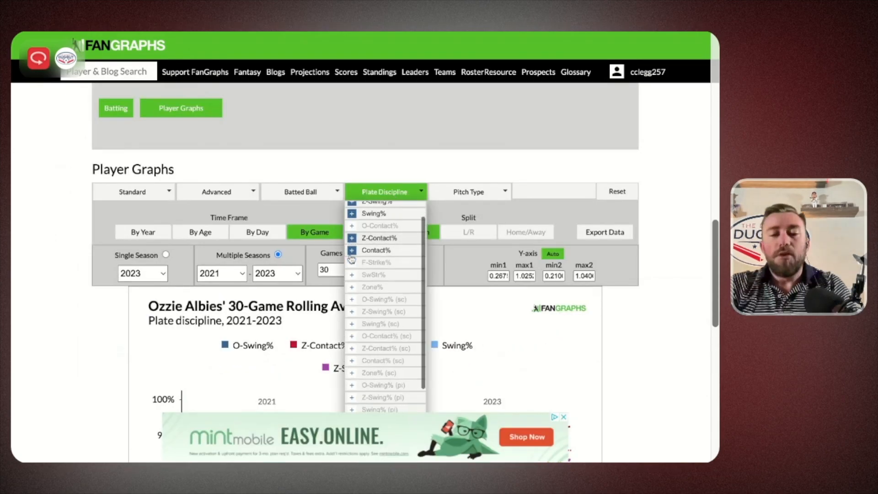
scroll(353, 259, up, 2)
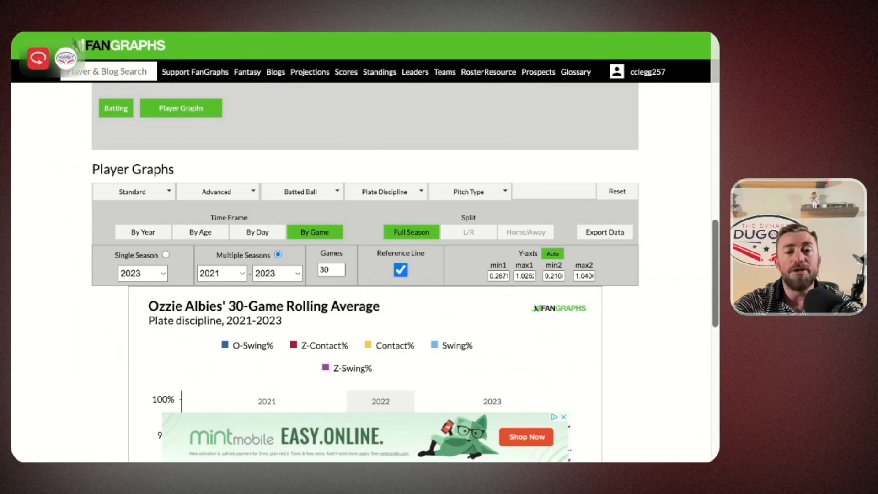
Search for Sean Murphy and open the graphs page of the major league player active 2019-2023
click(108, 71)
text(sea)
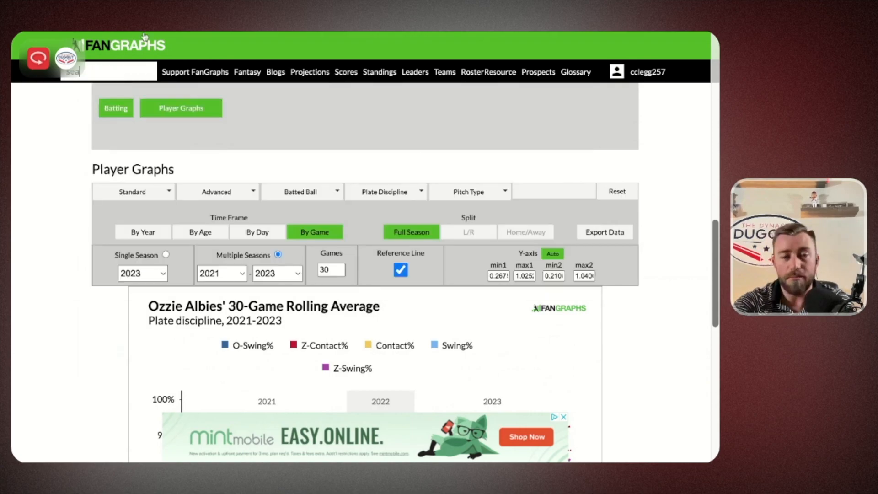
text(n murphy)
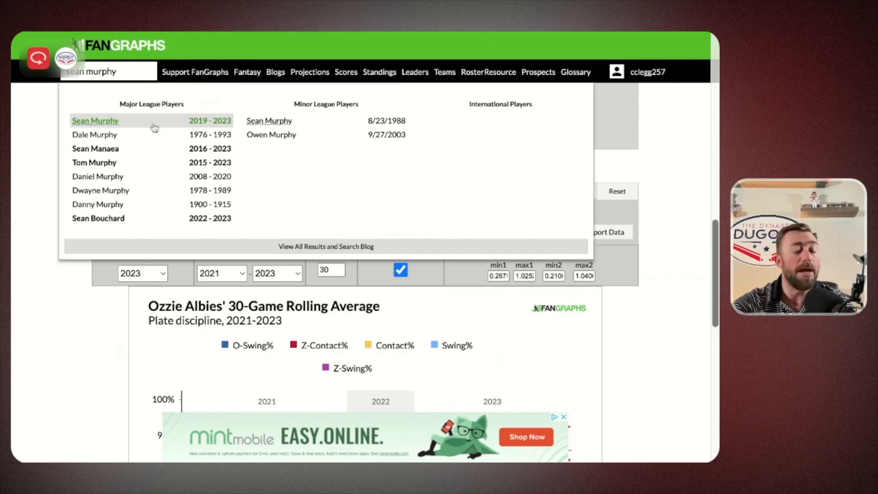
click(155, 128)
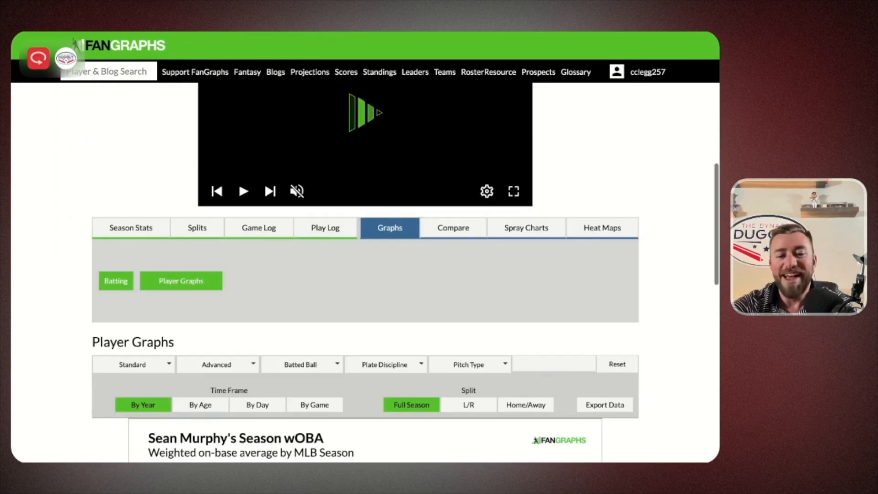
Add O-Swing%, Z-Contact%, Contact% and SwStr% to Murphy's wOBA graph
scroll(384, 192, down, 4)
mouse_move(321, 191)
mouse_move(377, 191)
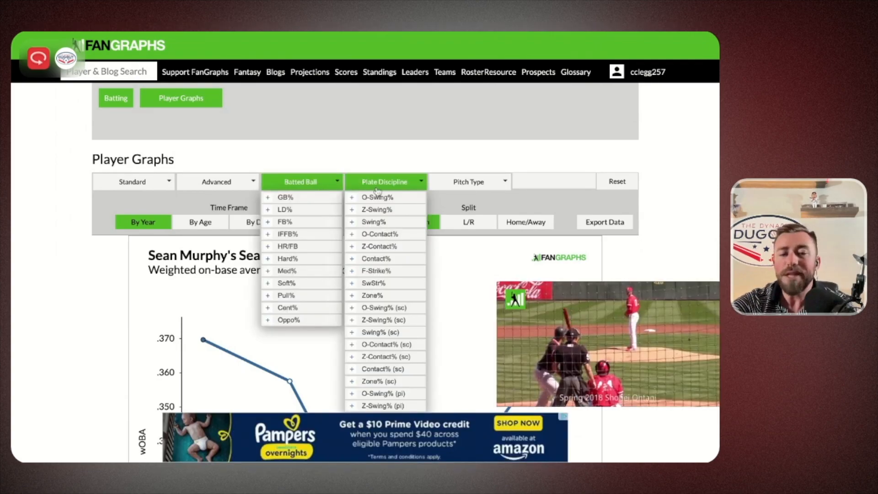
click(377, 197)
scroll(401, 183, down, 2)
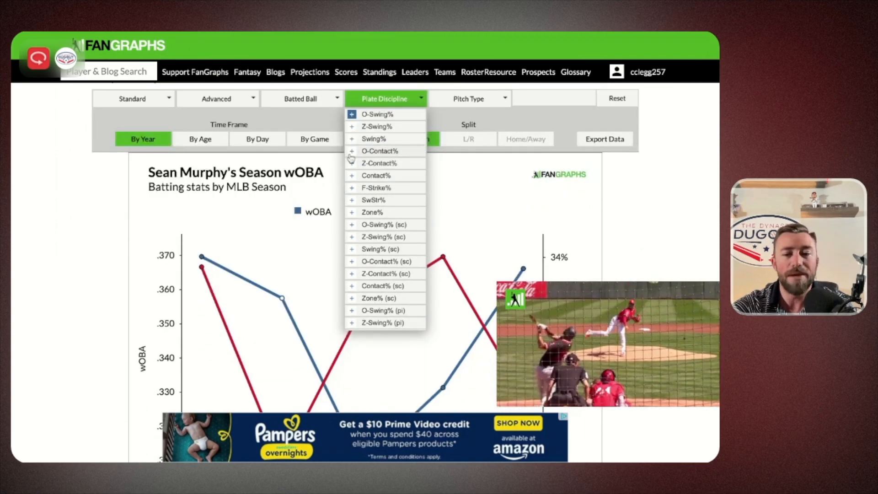
click(352, 161)
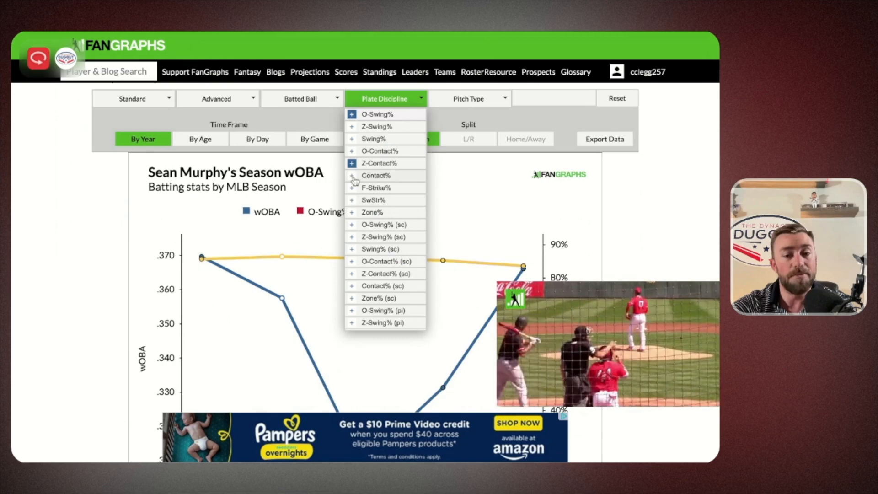
click(352, 175)
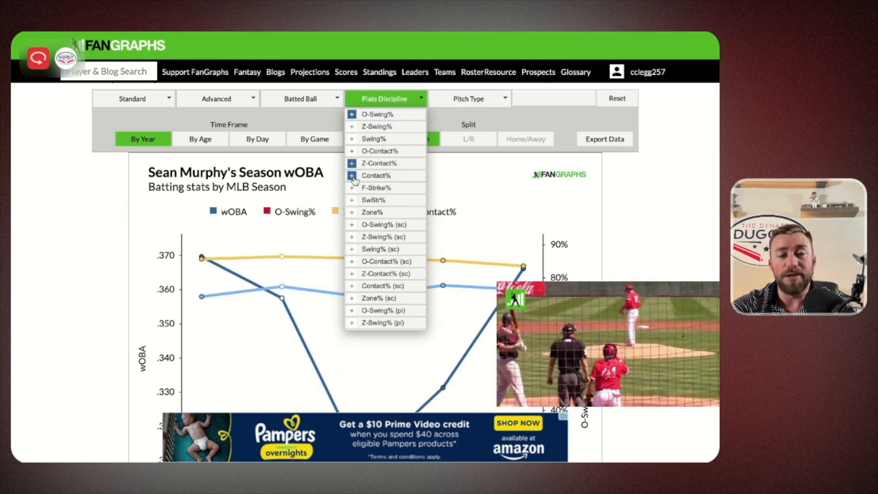
mouse_move(329, 108)
mouse_move(384, 102)
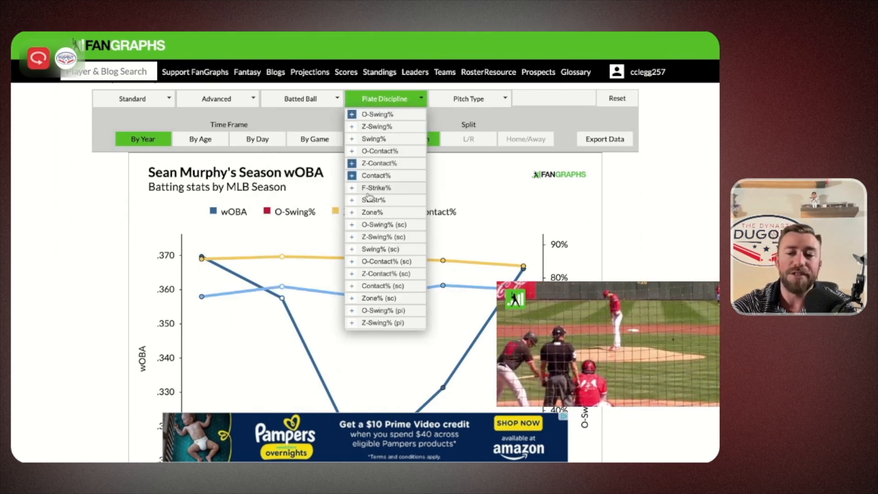
scroll(368, 196, down, 1)
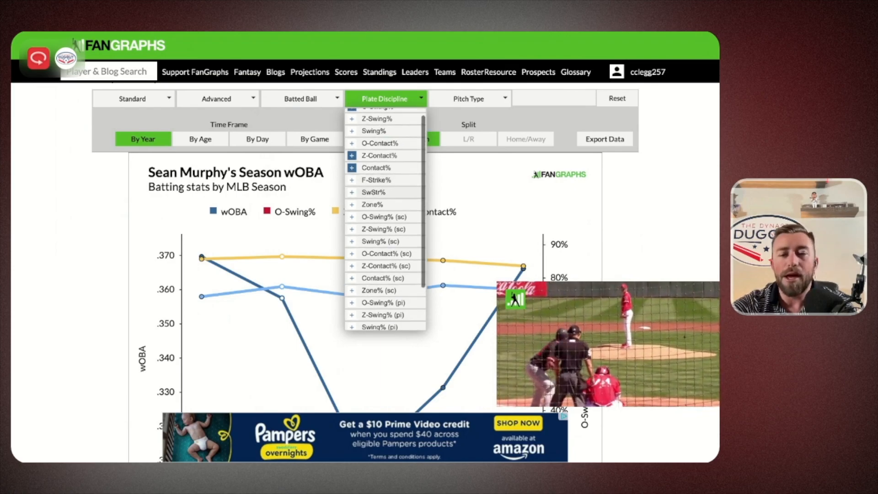
click(353, 192)
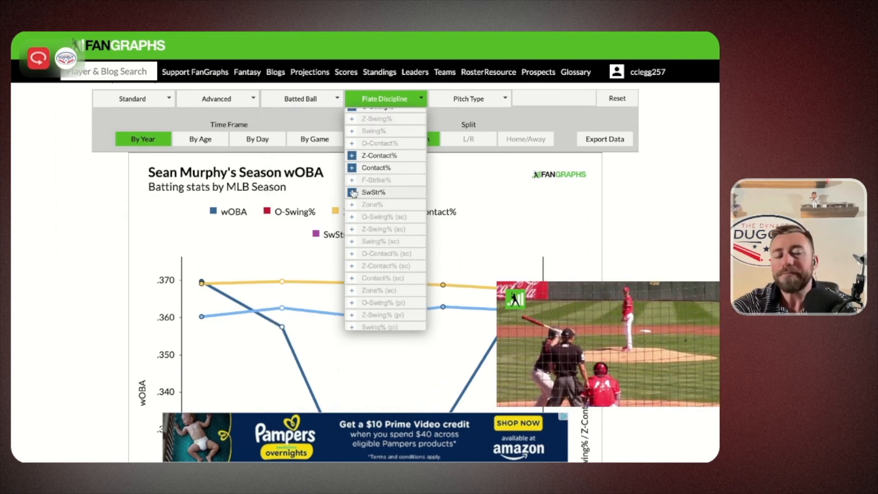
Switch Murphy's graph to the by-game time frame and review the 2023 rolling lines
click(302, 143)
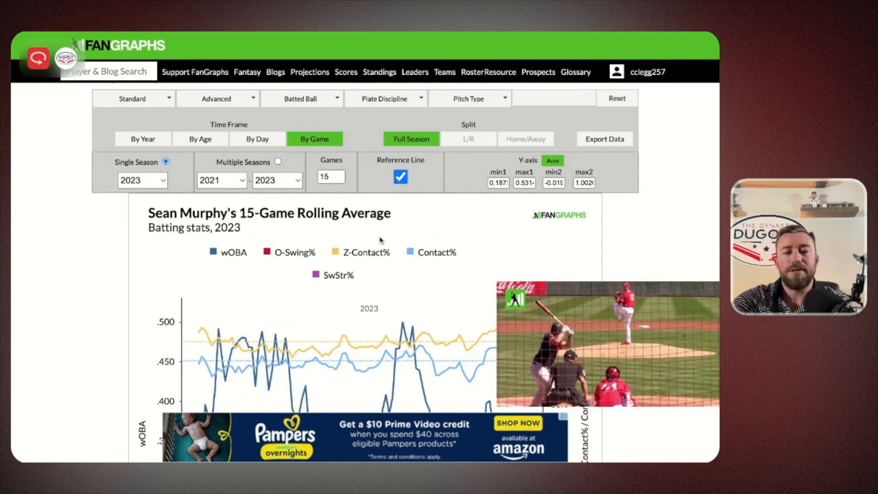
scroll(379, 240, down, 3)
scroll(380, 240, down, 1)
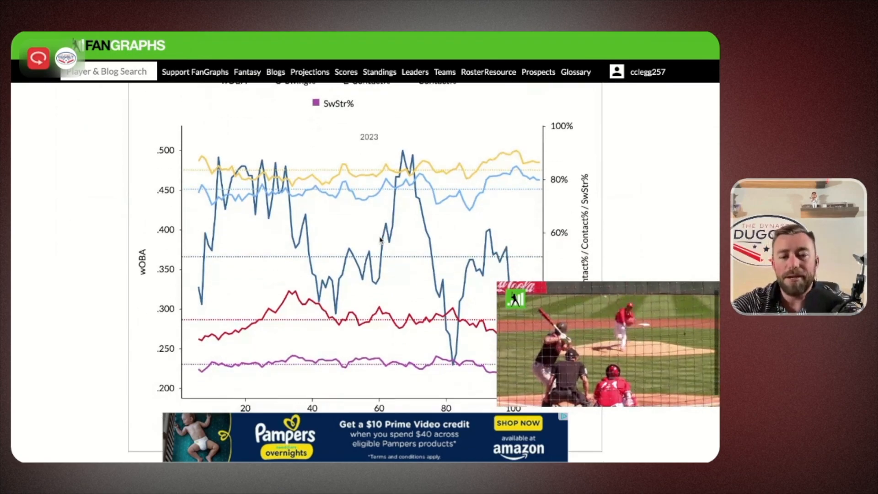
View Murphy's 15-game rolling averages across the 2021-2023 seasons, and return to the single 2023 season
scroll(309, 229, up, 8)
scroll(309, 229, down, 9)
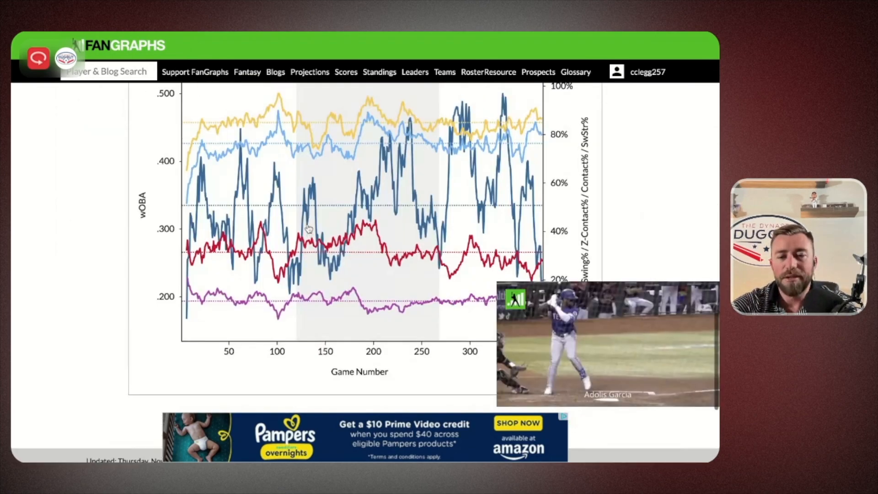
scroll(393, 219, up, 2)
scroll(417, 246, down, 1)
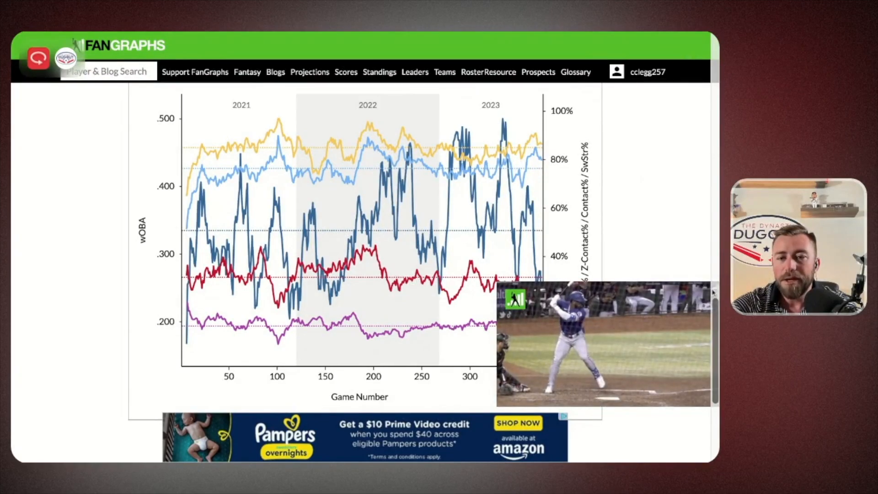
mouse_move(501, 210)
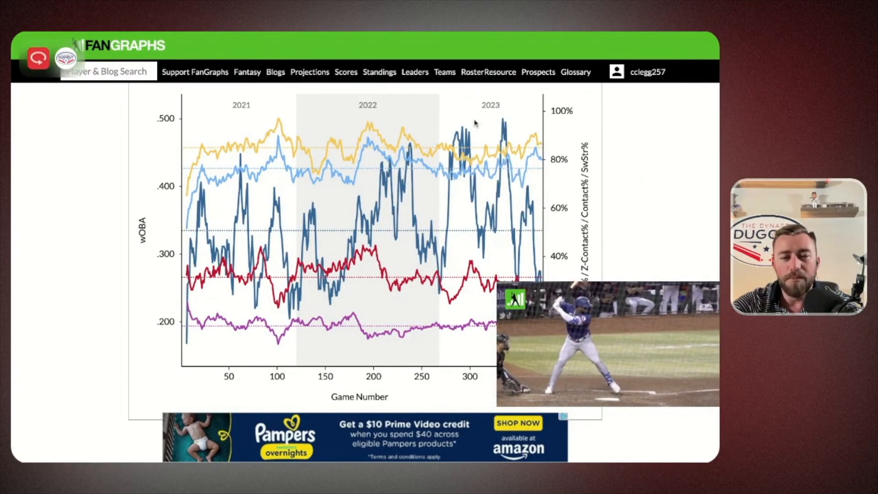
scroll(333, 167, up, 1)
scroll(333, 167, up, 1)
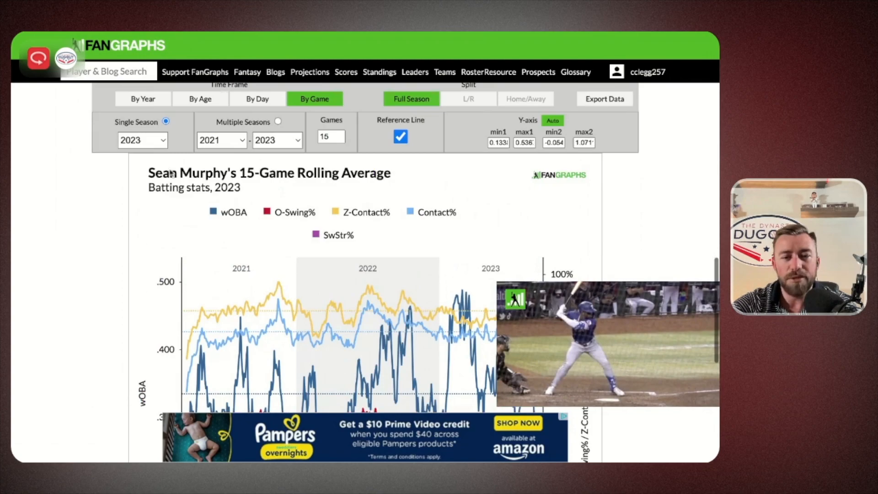
click(165, 122)
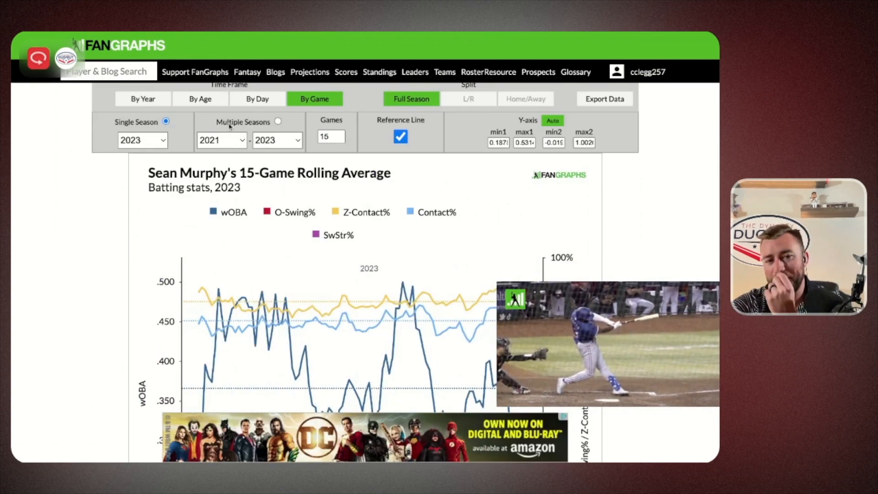
Examine the peaks and dips of Murphy's 2023 rolling wOBA against his plate discipline lines
scroll(85, 38, down, 4)
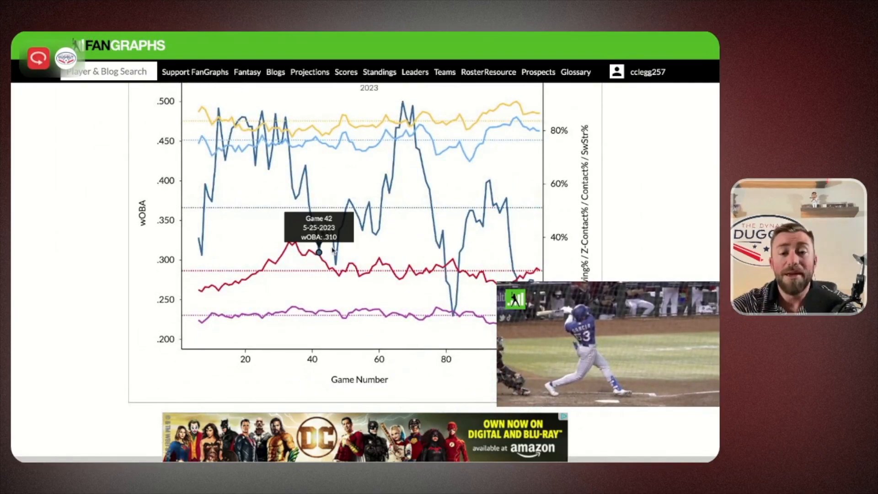
scroll(238, 196, up, 1)
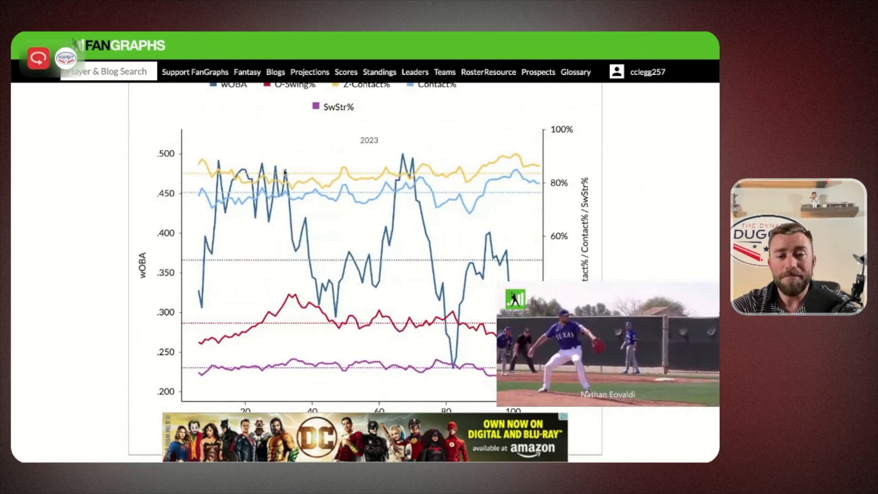
mouse_move(285, 169)
mouse_move(307, 220)
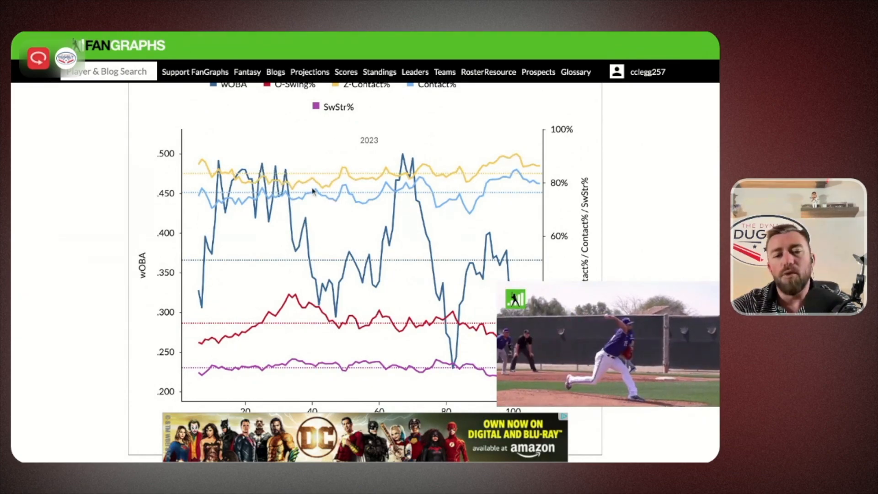
mouse_move(407, 173)
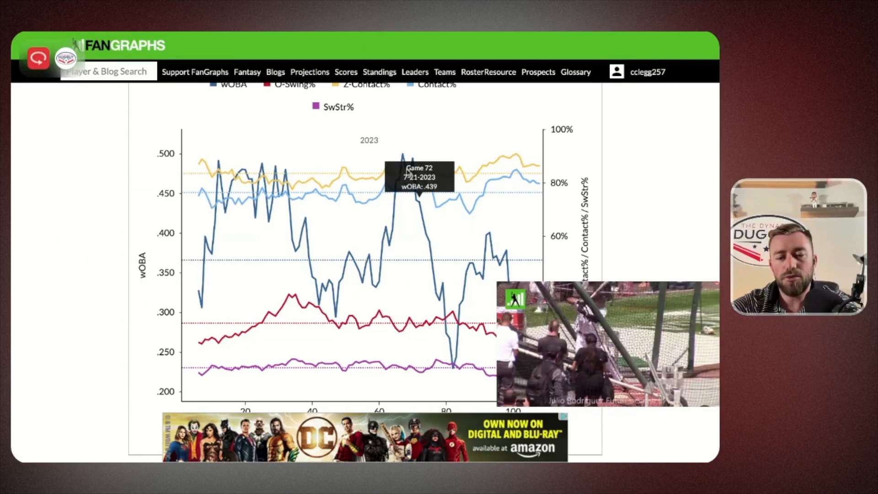
scroll(501, 278, down, 3)
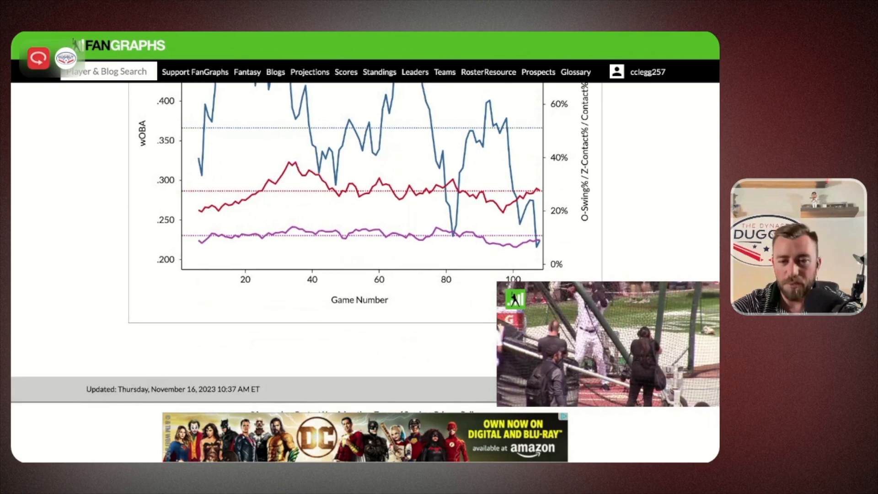
Remove wOBA from Murphy's rolling graph so only the plate discipline metrics are plotted
scroll(352, 223, up, 6)
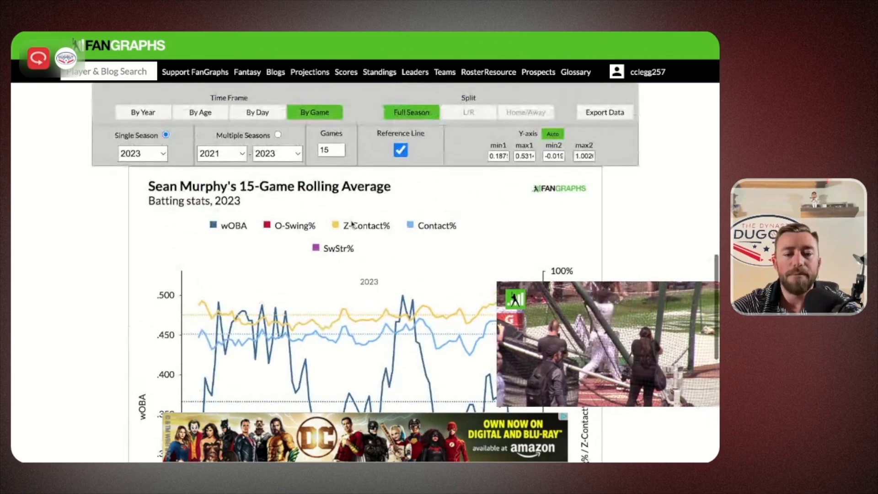
scroll(353, 224, up, 5)
mouse_move(133, 316)
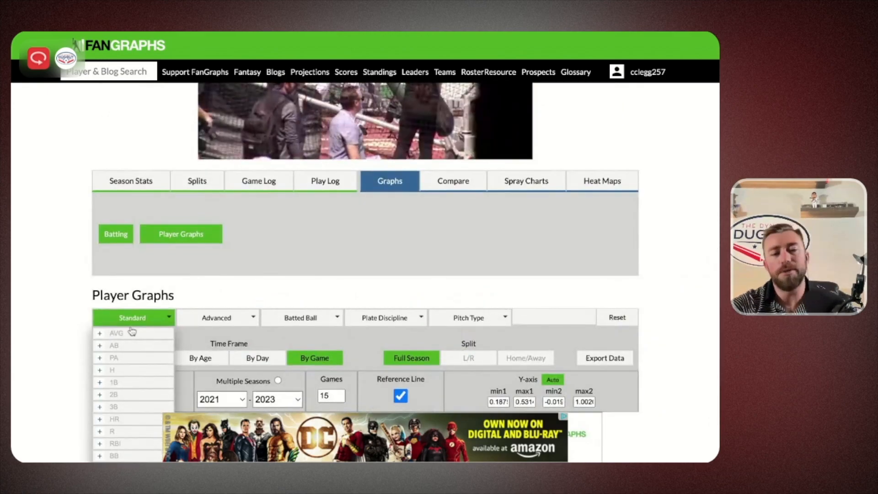
scroll(132, 331, down, 4)
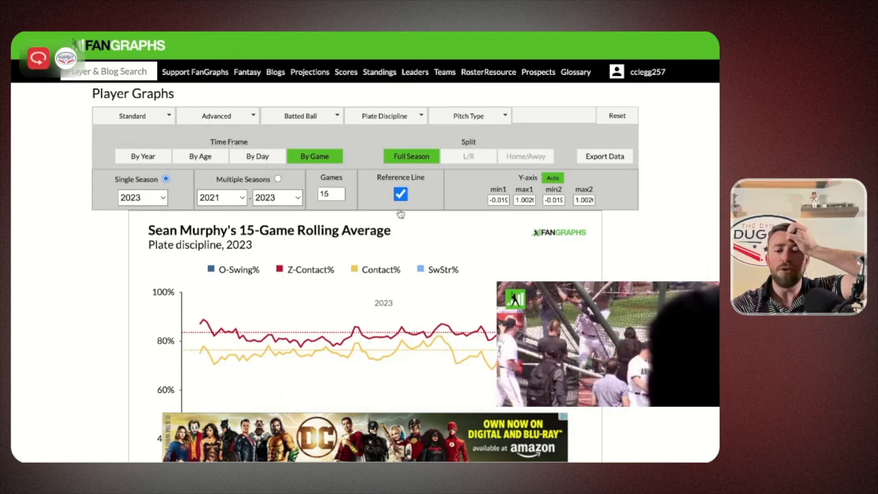
Inspect Murphy's 2023 Contact%, Z-Contact%, O-Swing% and SwStr% lines, focusing on the late-season games
scroll(400, 214, down, 3)
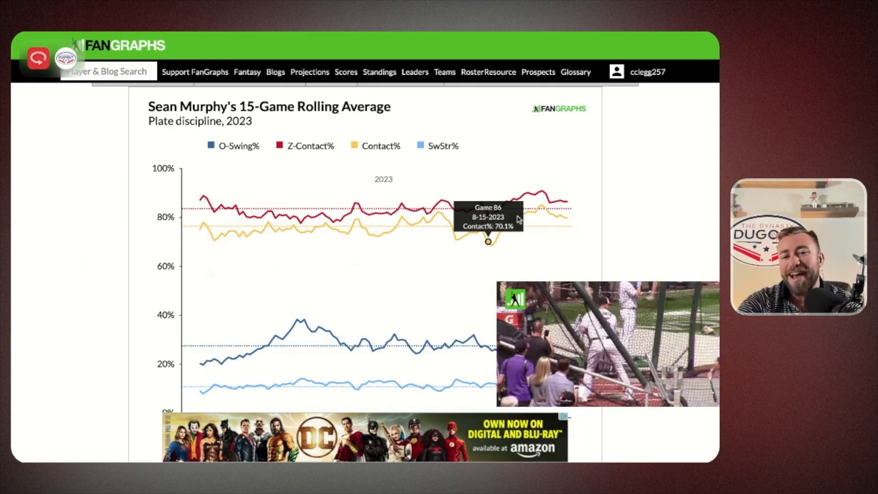
mouse_move(556, 201)
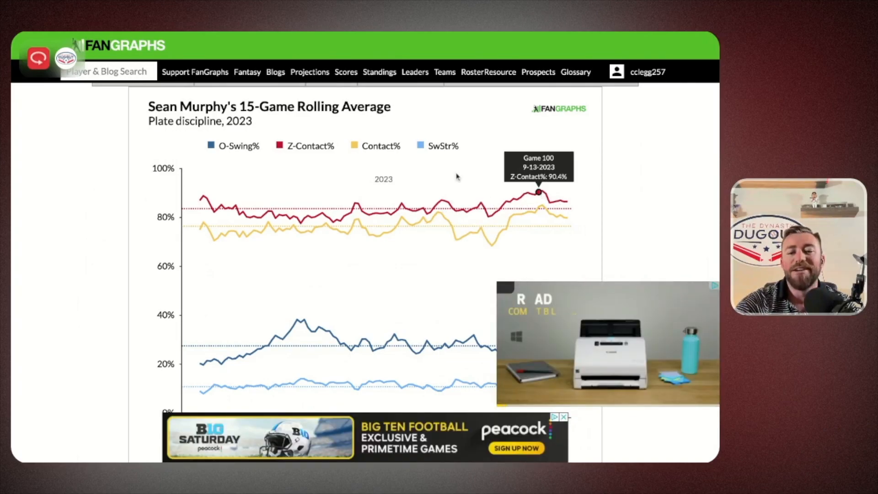
scroll(456, 176, down, 2)
scroll(457, 177, down, 1)
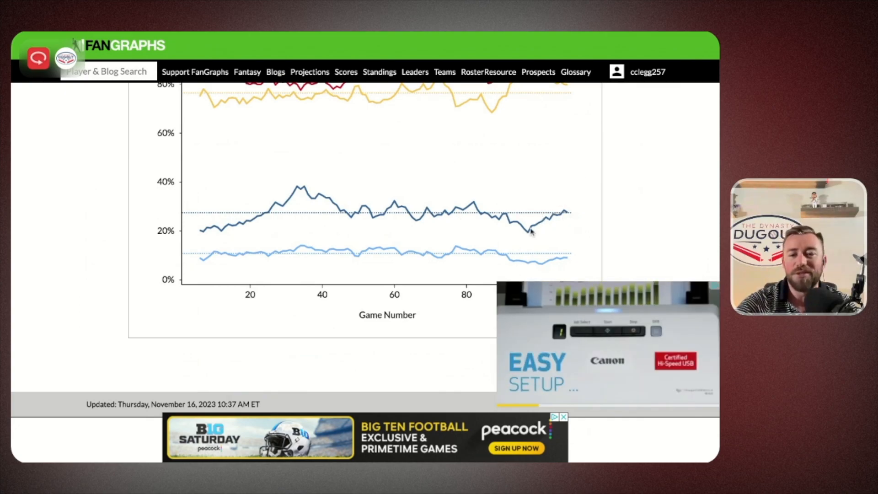
mouse_move(525, 234)
mouse_move(497, 252)
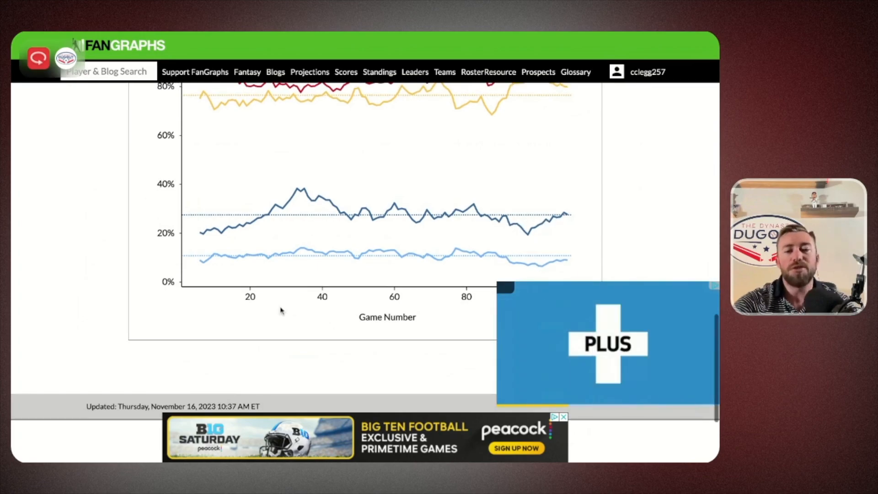
Add the batted ball metric GB% to Murphy's 2023 rolling graph
scroll(280, 307, up, 10)
scroll(280, 308, down, 4)
click(403, 120)
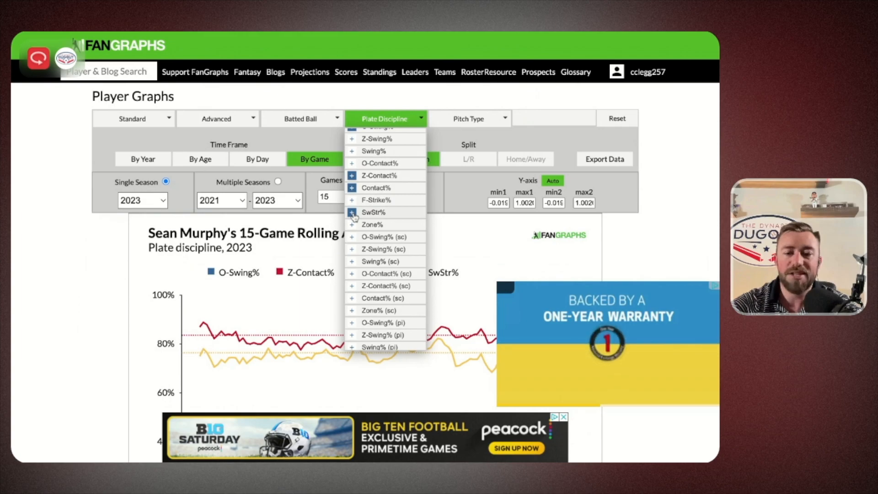
scroll(354, 218, down, 1)
scroll(355, 218, down, 1)
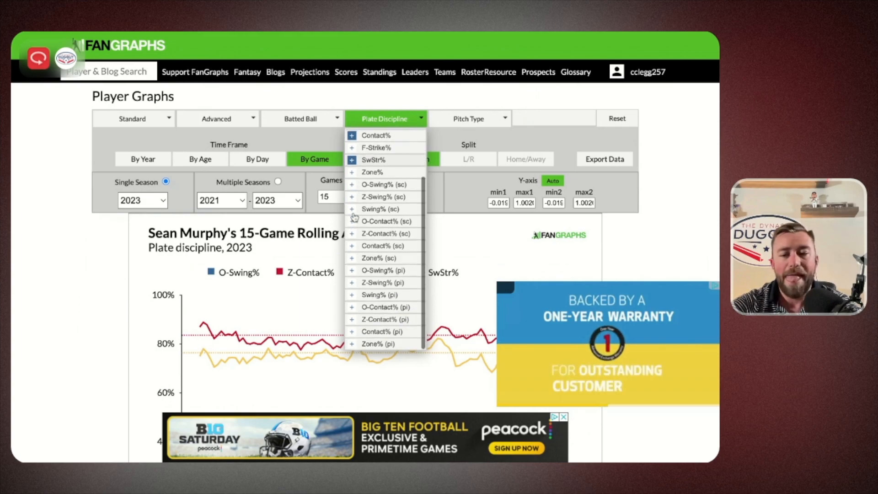
scroll(354, 217, up, 2)
click(337, 119)
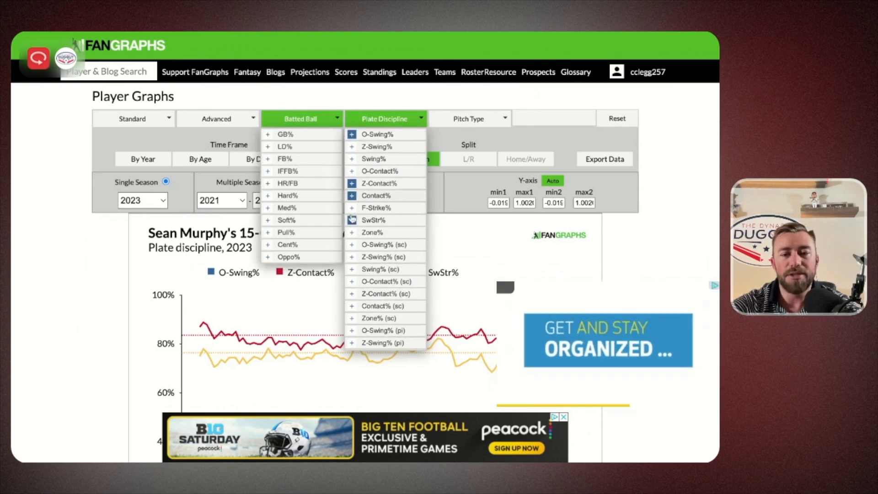
click(337, 120)
click(338, 119)
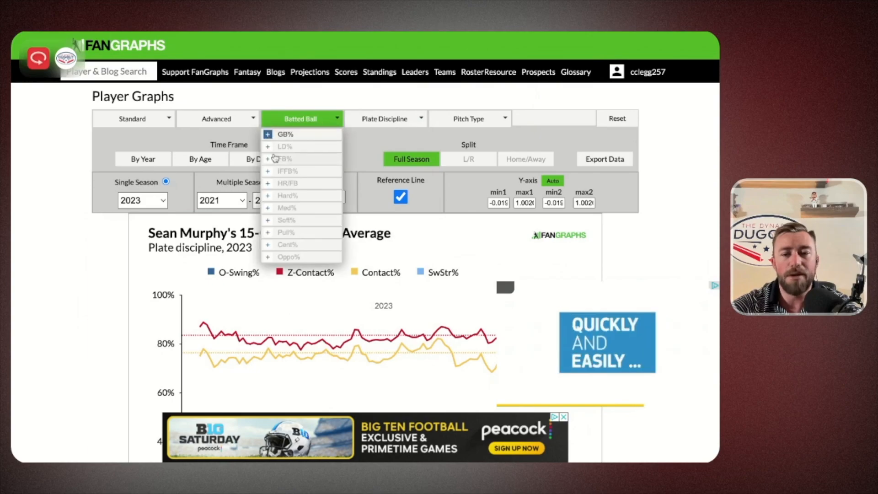
Remove O-Swing%, Z-Contact%, Contact% and SwStr% from Murphy's rolling graph, keeping GB%
click(400, 119)
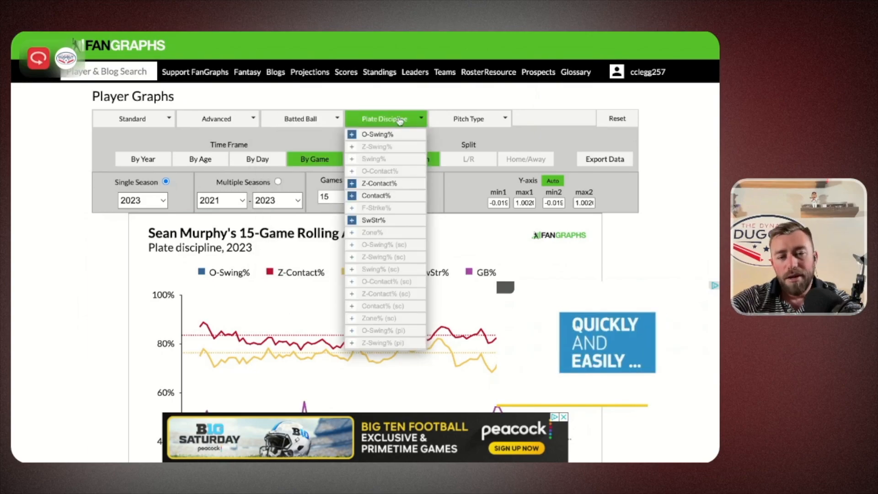
click(352, 135)
scroll(351, 184, down, 1)
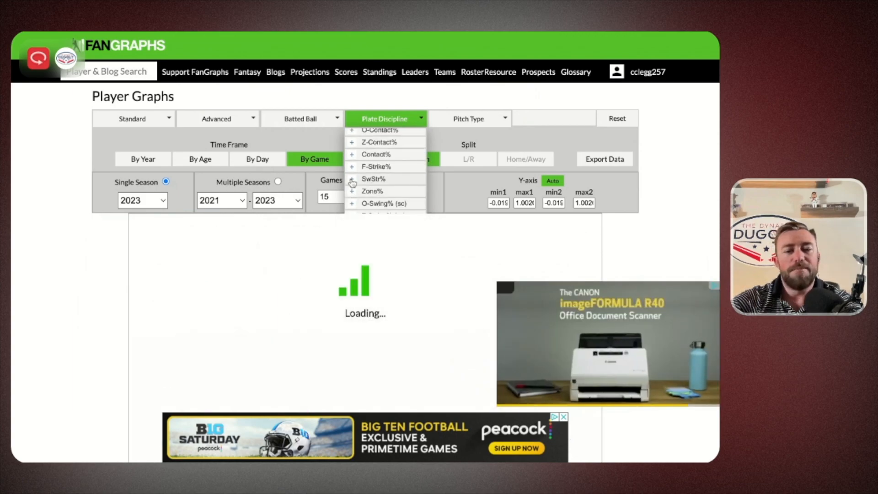
Add LD%, FB% and HR/FB alongside GB% on Murphy's 2023 rolling graph and compare the lines across the season
click(301, 119)
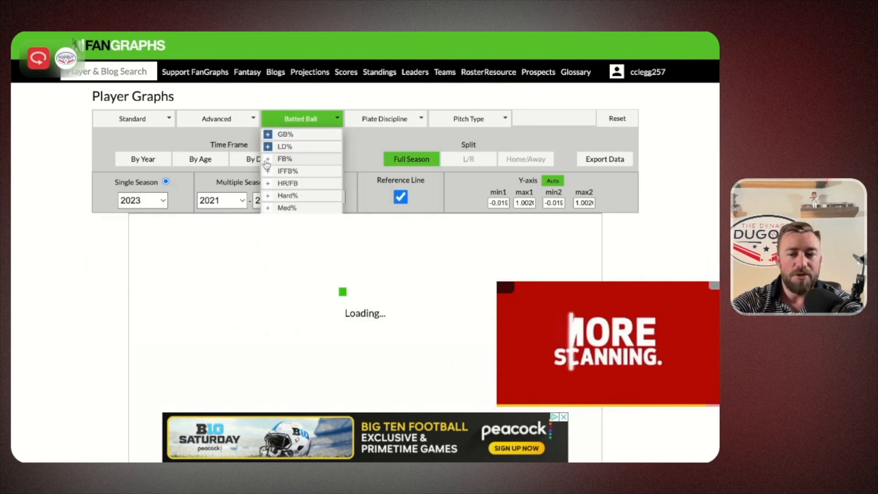
click(268, 160)
click(268, 184)
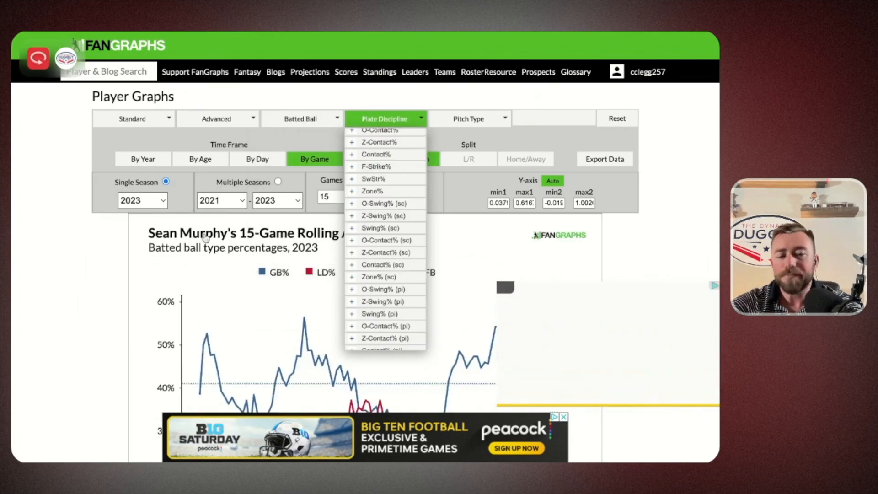
scroll(350, 268, down, 3)
scroll(351, 274, down, 1)
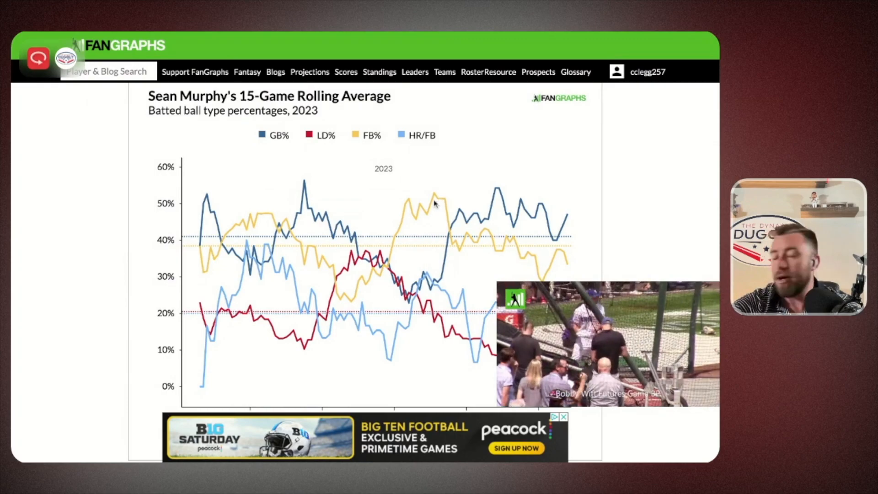
mouse_move(502, 197)
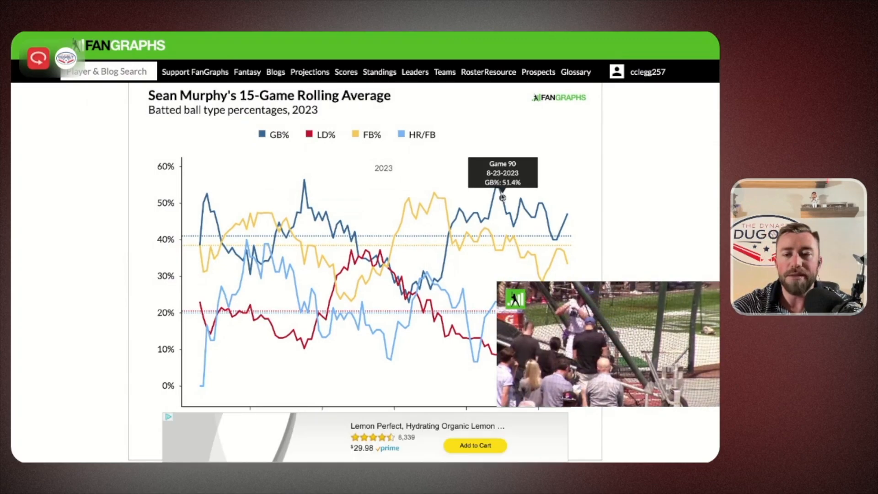
scroll(503, 198, down, 2)
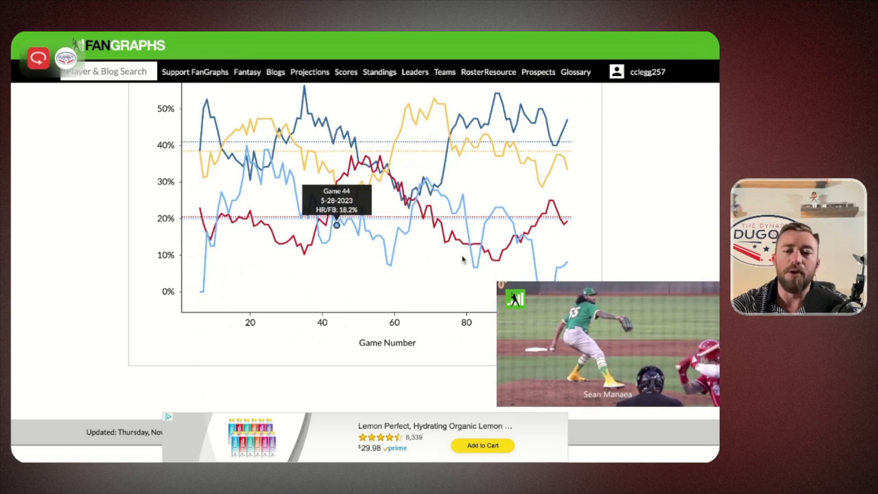
scroll(503, 225, down, 2)
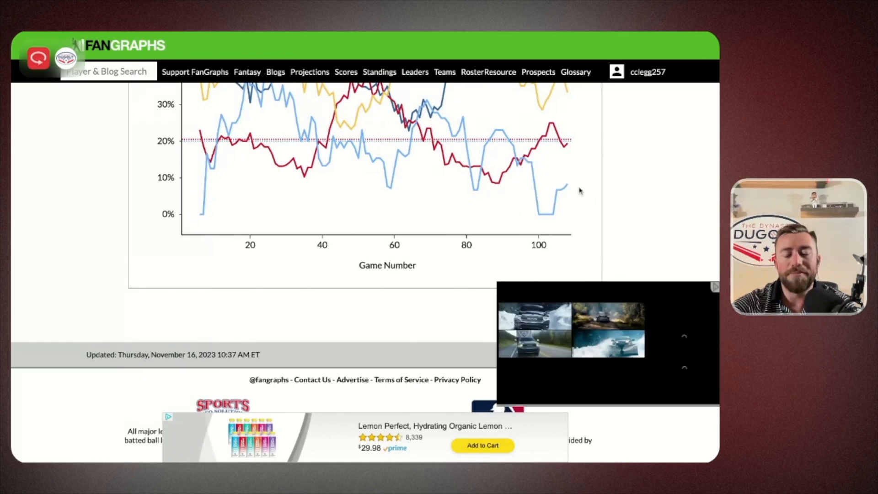
Plot Hard% alone on Murphy's rolling graph by removing GB%, LD%, FB% and HR/FB, and examine its trend over 2023
scroll(458, 202, up, 7)
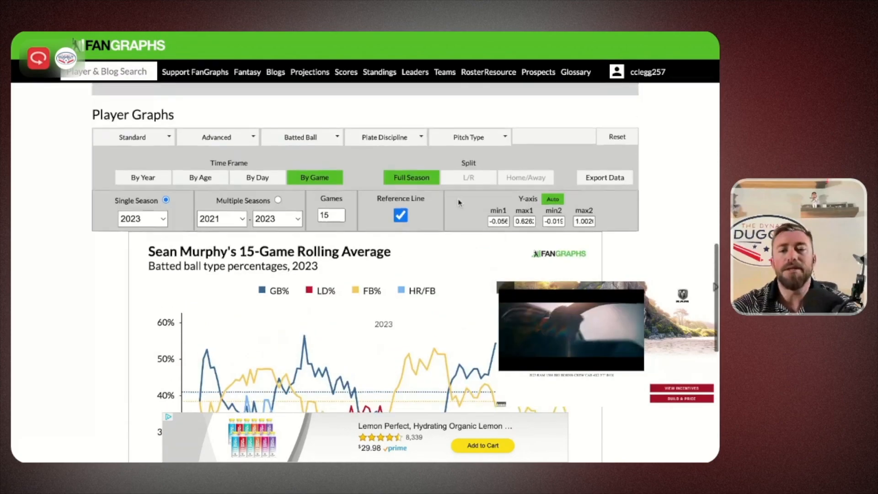
click(319, 143)
click(268, 218)
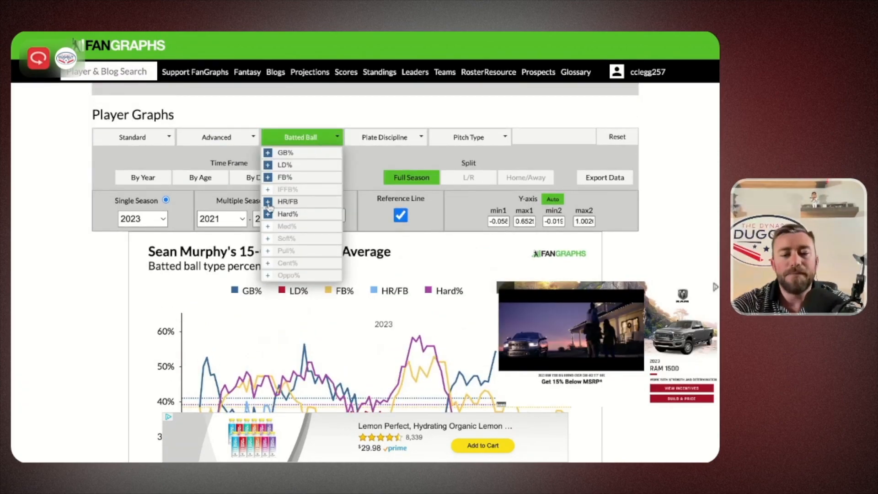
click(268, 203)
click(269, 178)
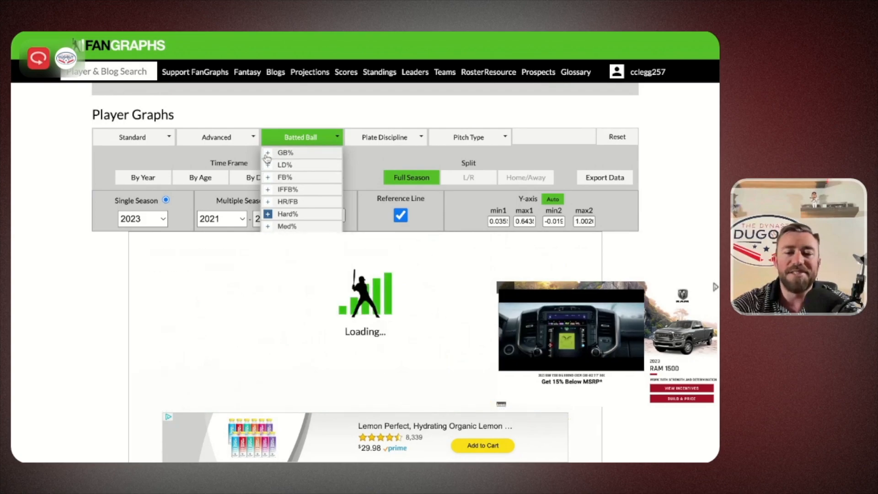
scroll(373, 178, down, 3)
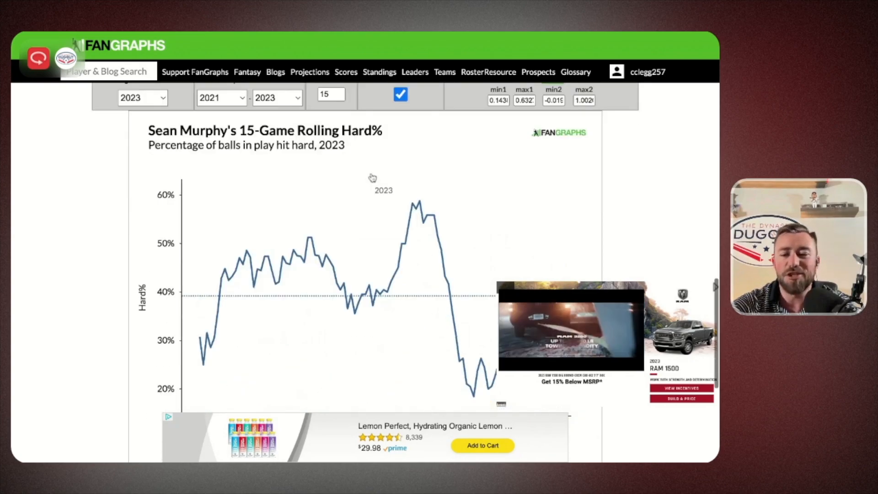
scroll(446, 206, down, 3)
scroll(446, 206, up, 1)
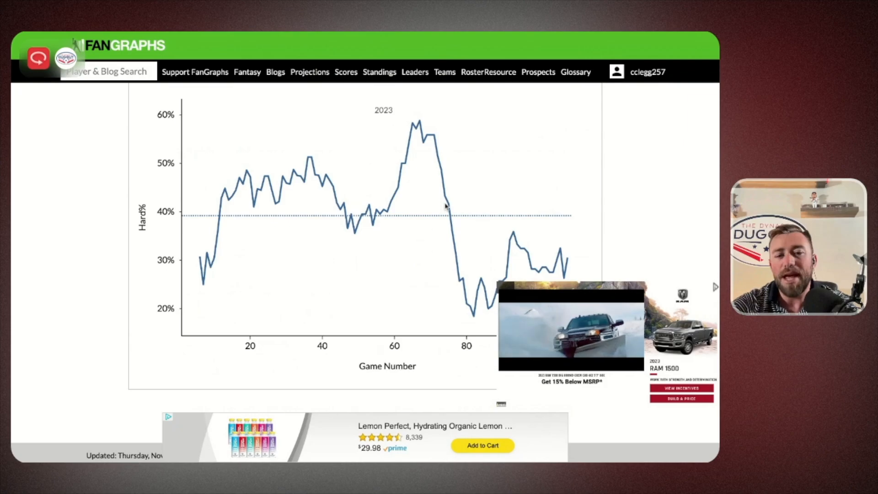
scroll(446, 206, down, 1)
scroll(446, 206, up, 1)
mouse_move(416, 146)
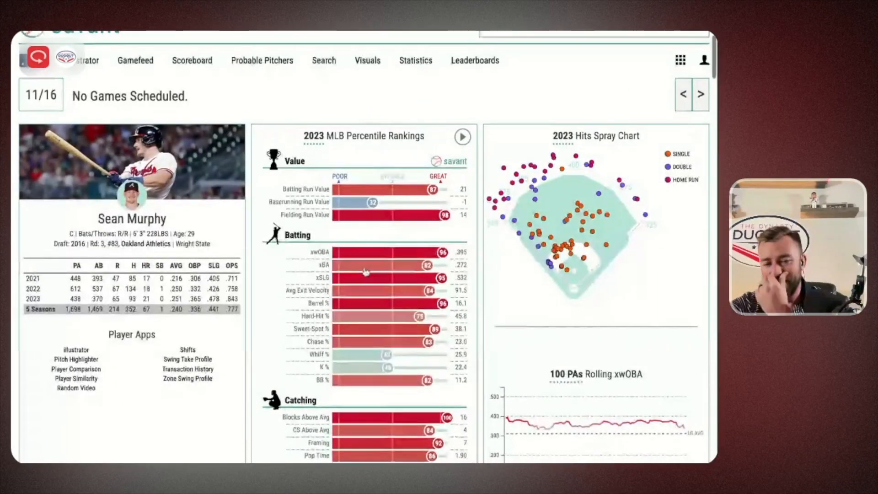
Open the Statcast Breakdowns on Murphy's Baseball Savant page and examine his 50 PA rolling Expected wOBA chart
scroll(366, 272, down, 2)
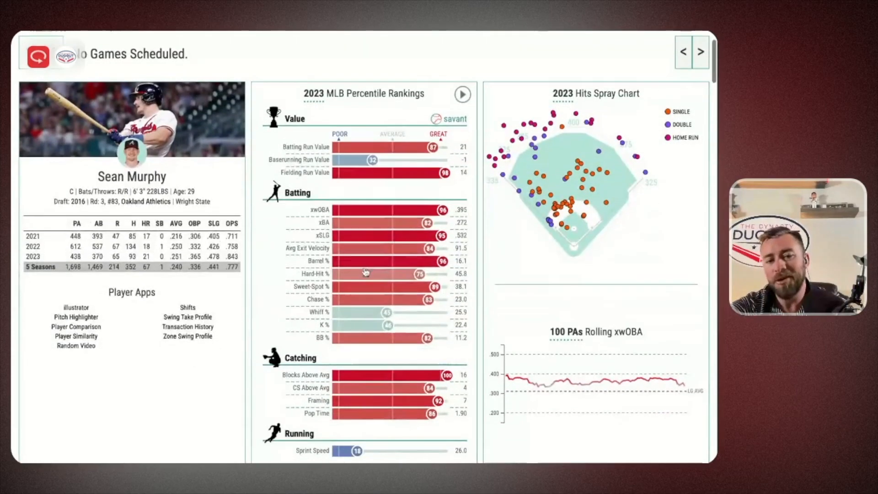
scroll(366, 272, down, 1)
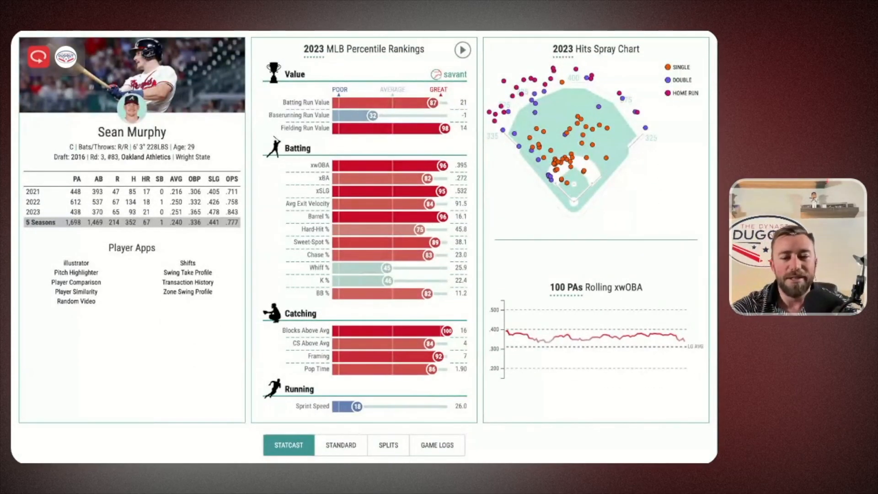
scroll(366, 273, down, 6)
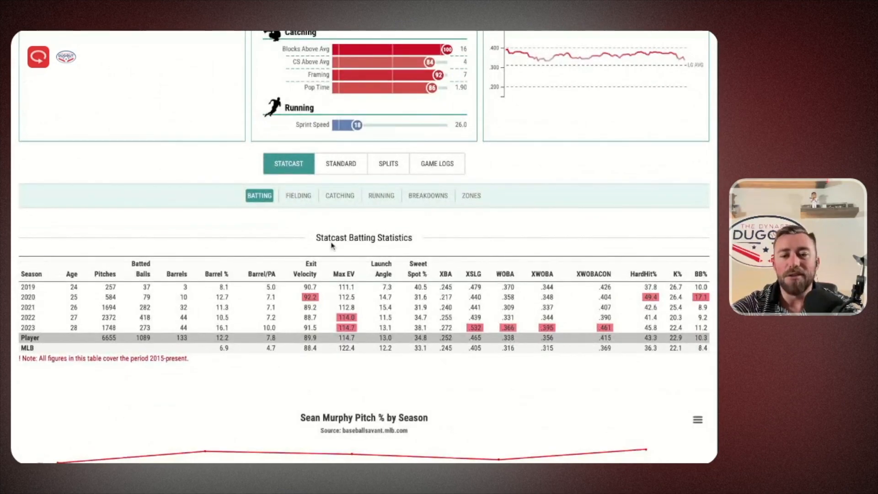
click(429, 197)
scroll(429, 202, down, 2)
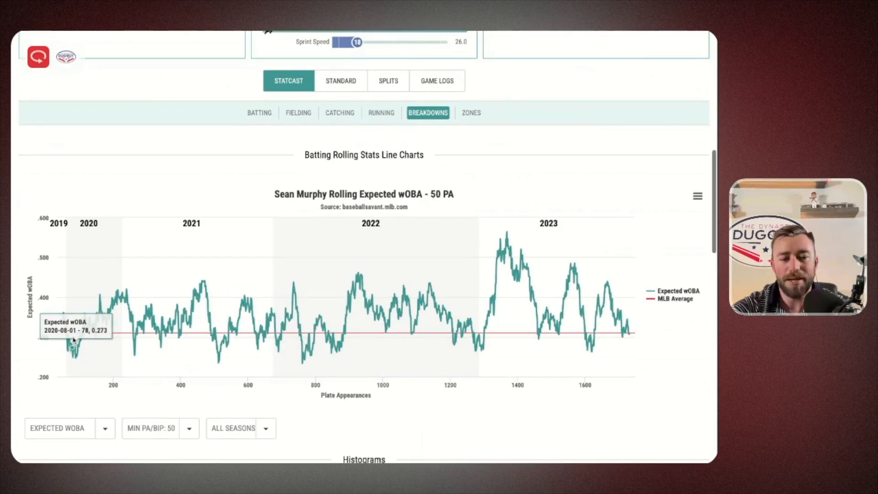
scroll(73, 341, down, 1)
scroll(383, 252, up, 1)
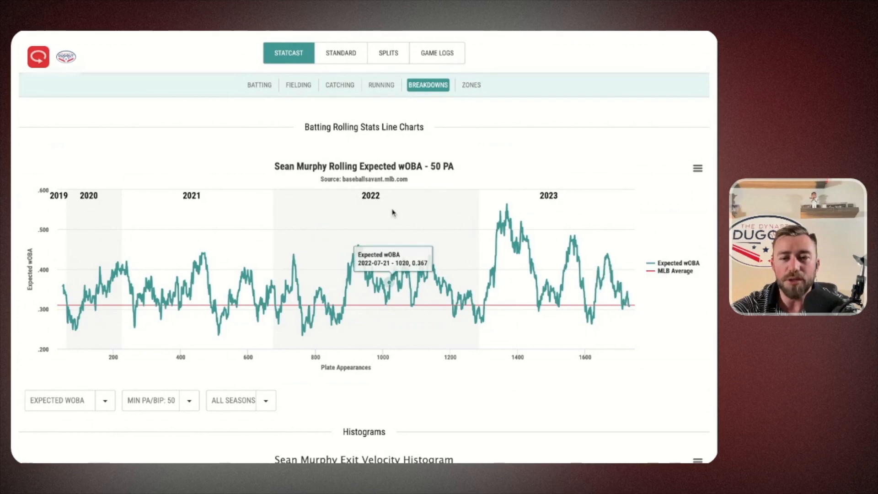
Change Murphy's rolling line chart to SLG and limit it to the 2023 season
scroll(355, 134, down, 1)
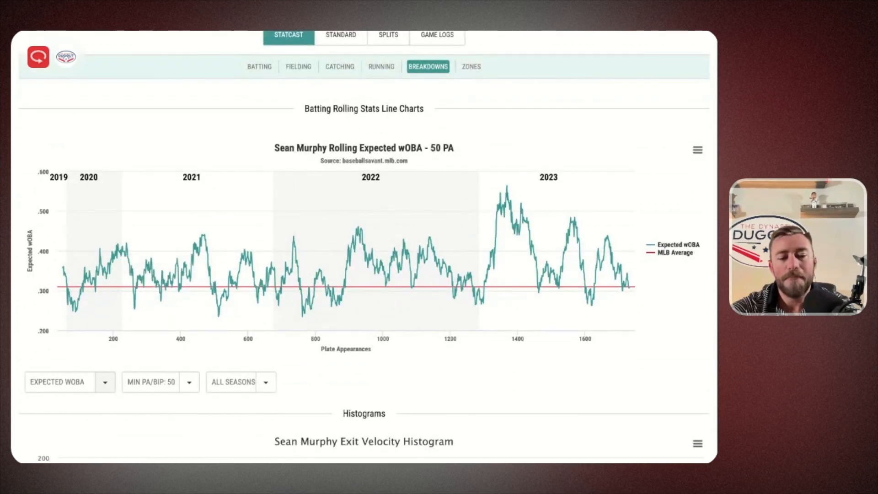
click(89, 374)
scroll(330, 316, down, 3)
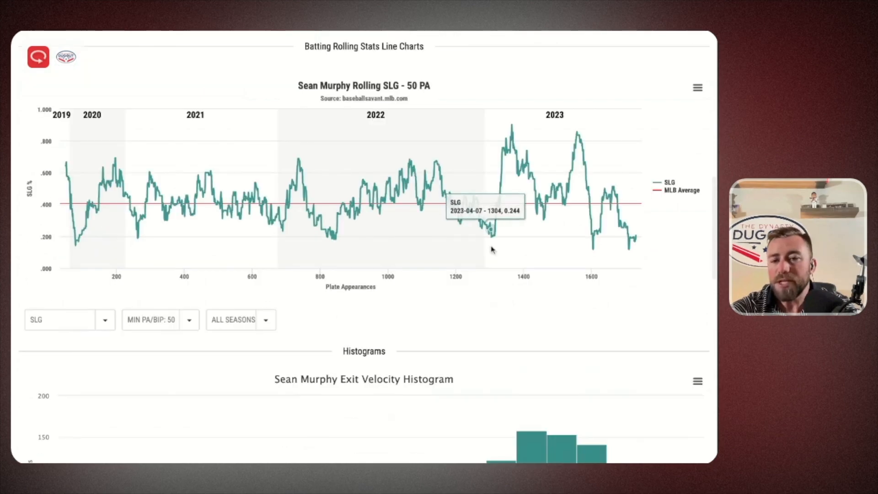
scroll(433, 137, up, 2)
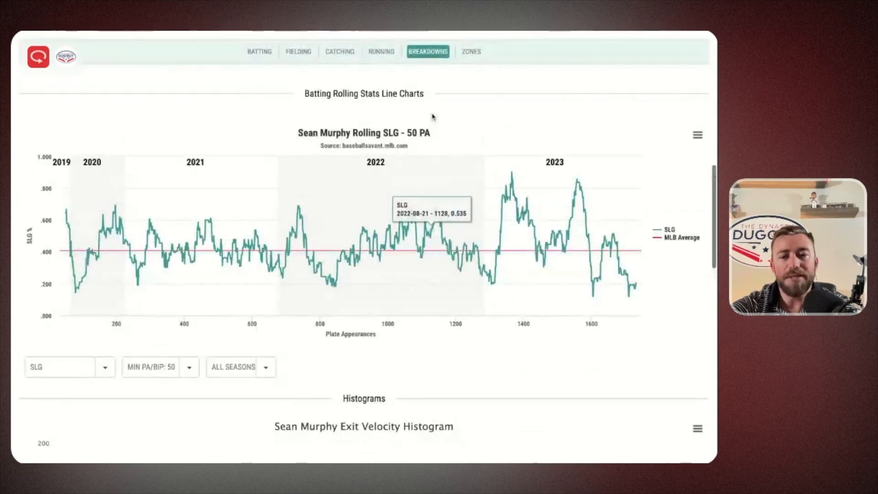
click(266, 369)
click(269, 378)
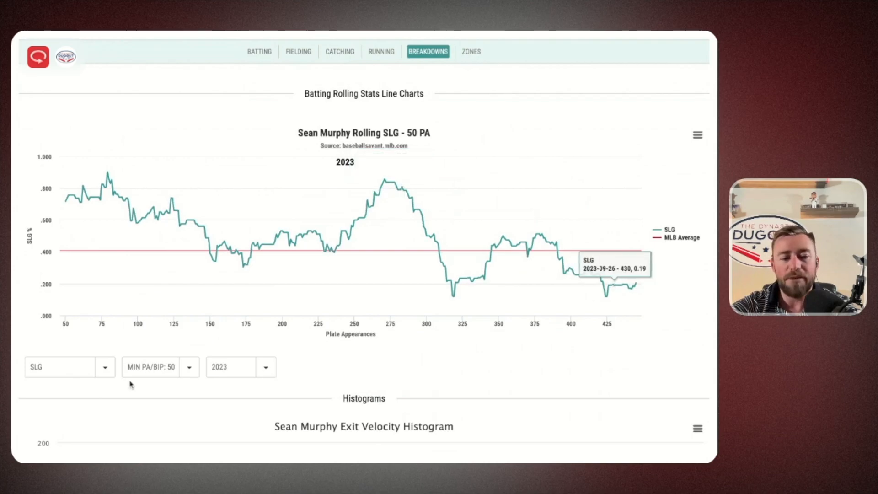
Chart Murphy's 2023 rolling Avg Launch Angle, Avg Exit Velocity, Hard Hit % and K % one after another
click(98, 369)
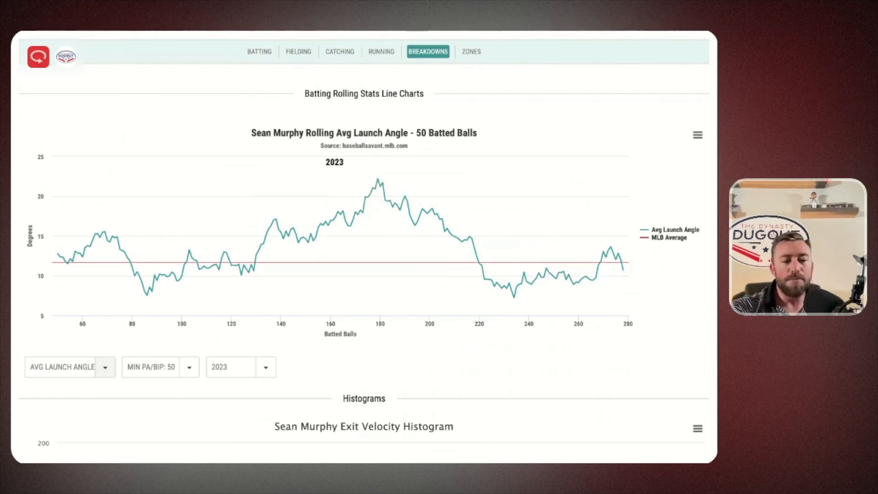
click(86, 384)
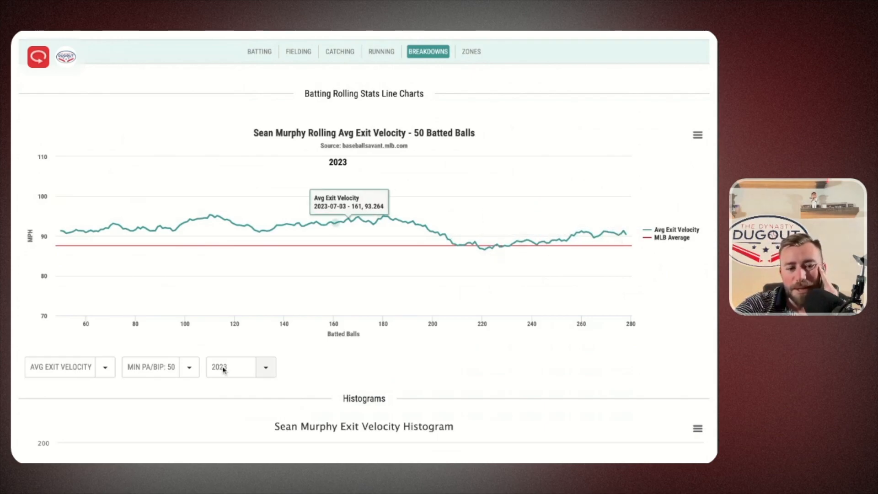
click(110, 372)
click(102, 384)
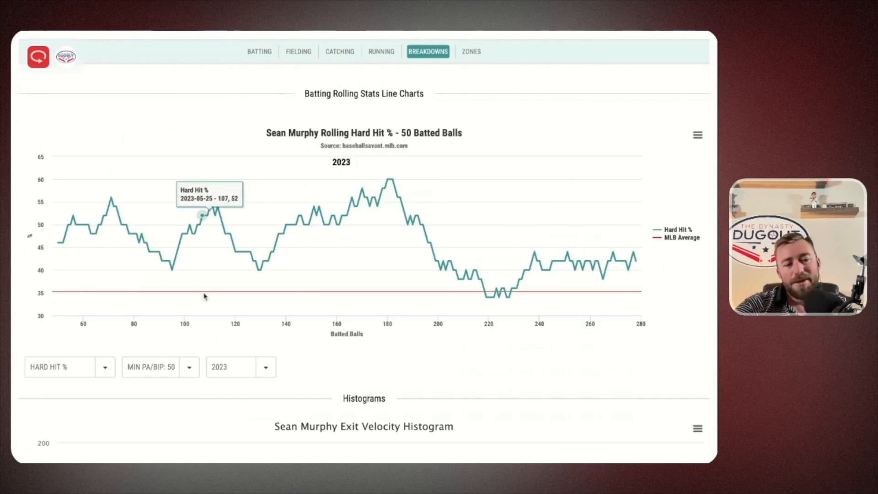
click(105, 375)
click(85, 403)
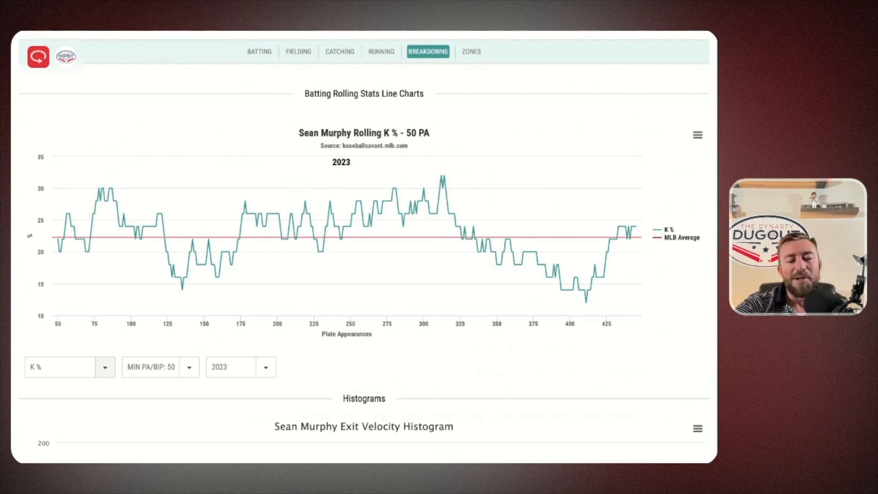
Examine Murphy's exit velocity histogram beneath the rolling chart, including the batted balls around 100 mph
scroll(105, 368, down, 4)
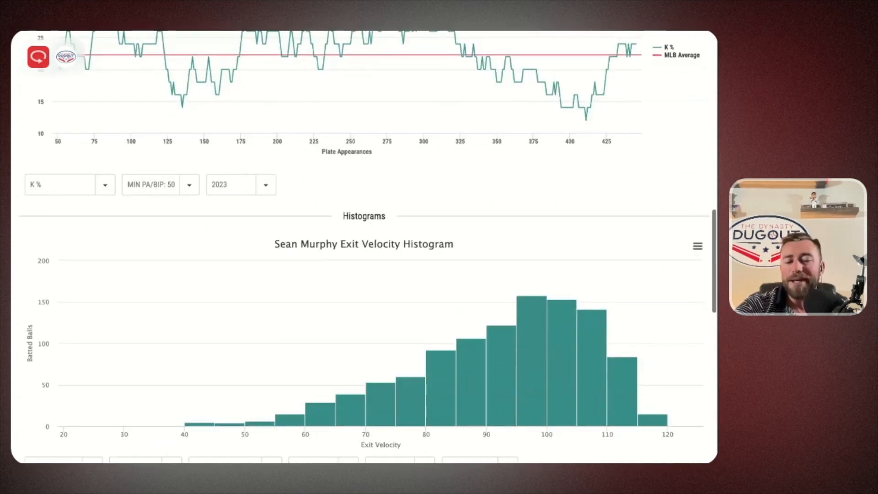
mouse_move(569, 349)
scroll(570, 349, down, 3)
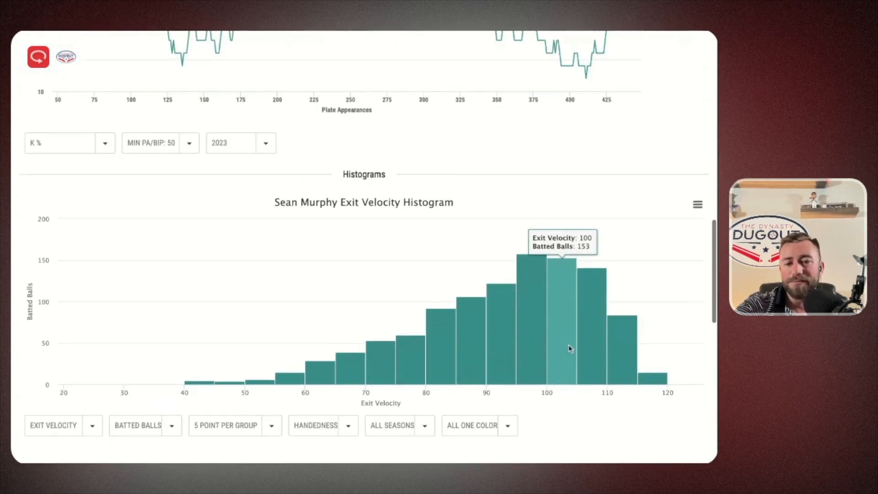
scroll(569, 349, down, 2)
scroll(364, 247, up, 1)
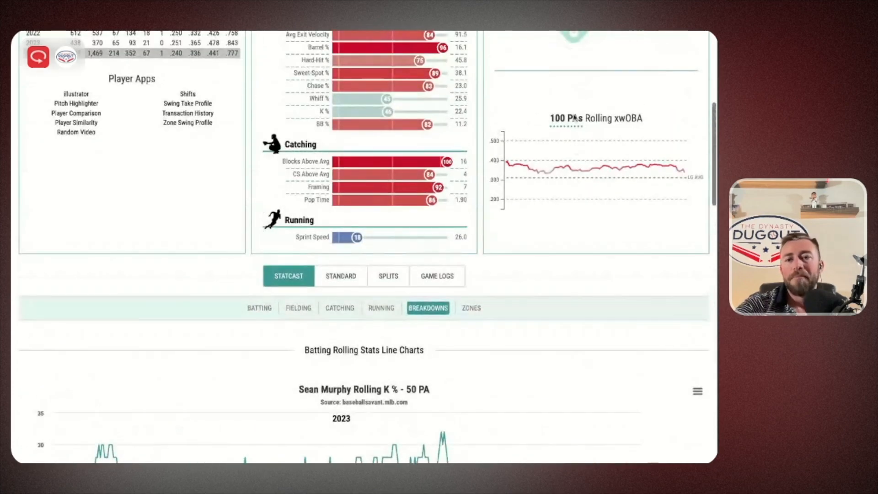